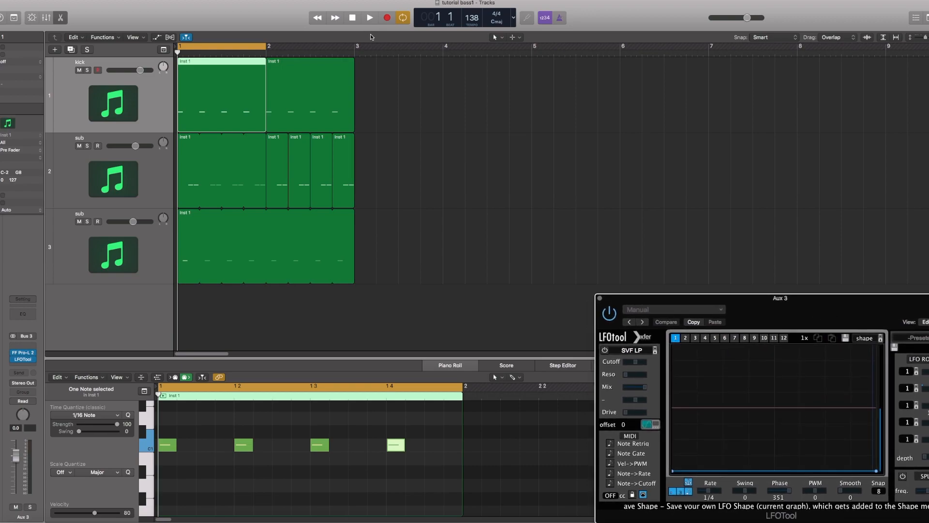
Select the upper sub track and listen to the one-bar loop with all tracks playing.
{"action": "left_click", "coordinate": [434, 138]}
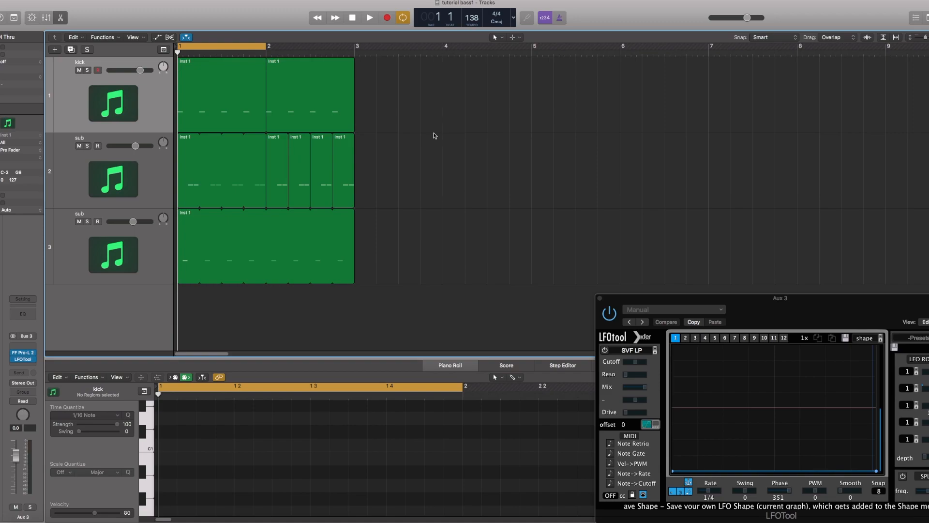
{"action": "left_click", "coordinate": [145, 175]}
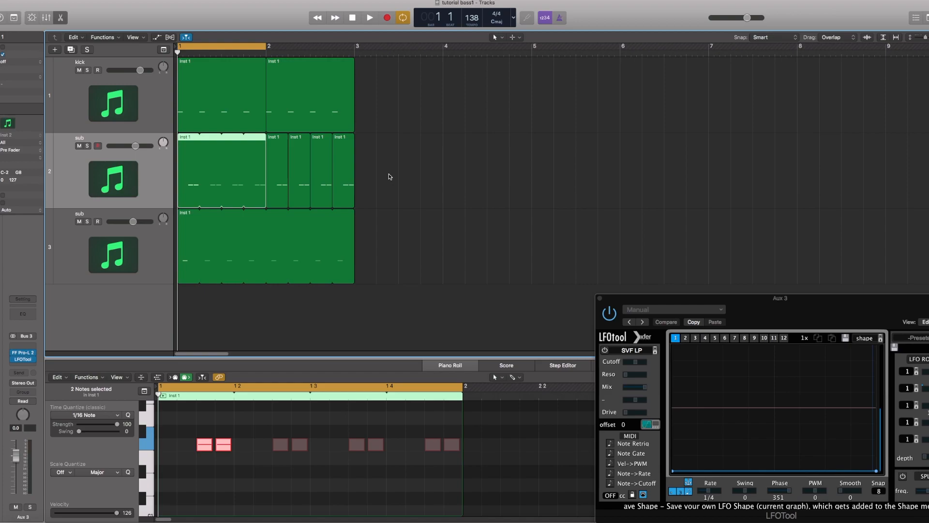
{"action": "key", "text": "space"}
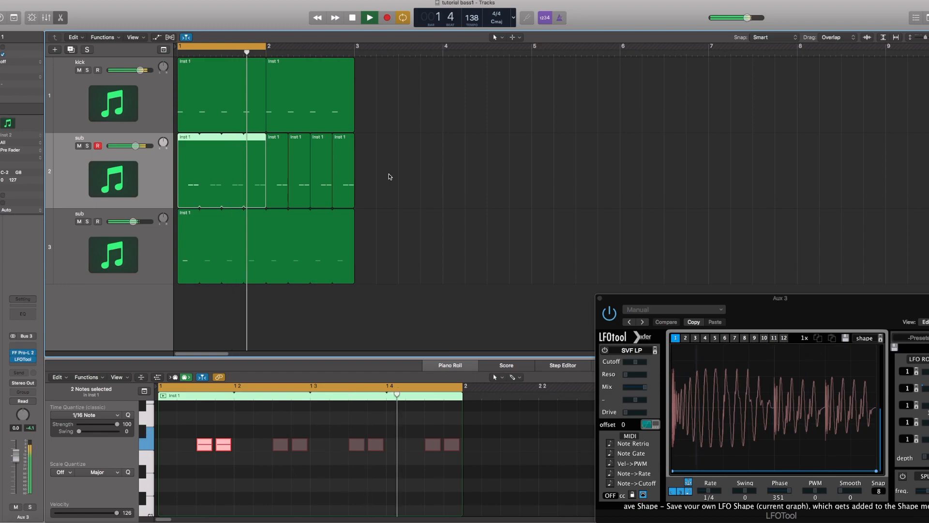
{"action": "key", "text": "space"}
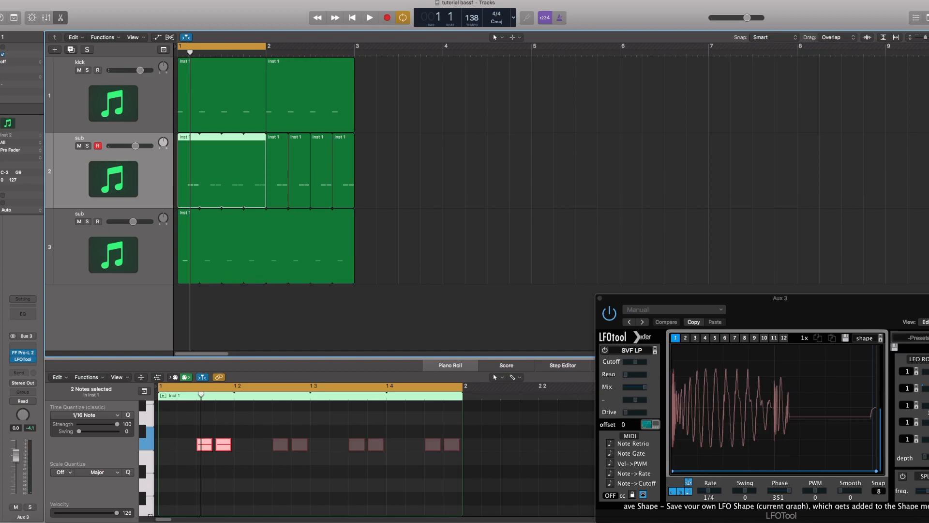
Open the Serum instrument on the upper sub track and solo that track.
{"action": "left_click", "coordinate": [1, 336]}
{"action": "left_click_drag", "start_coordinate": [212, 38], "coordinate": [475, 196]}
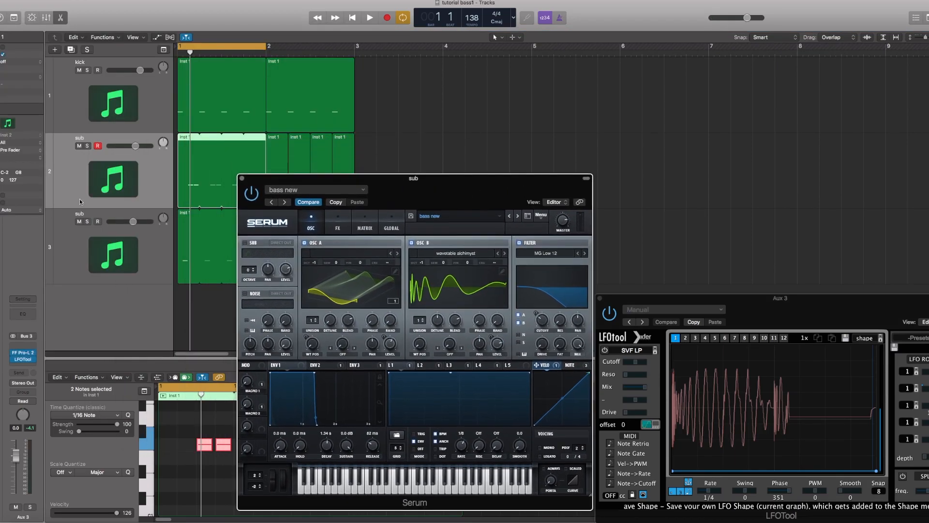
{"action": "left_click", "coordinate": [87, 146]}
{"action": "left_click", "coordinate": [466, 202]}
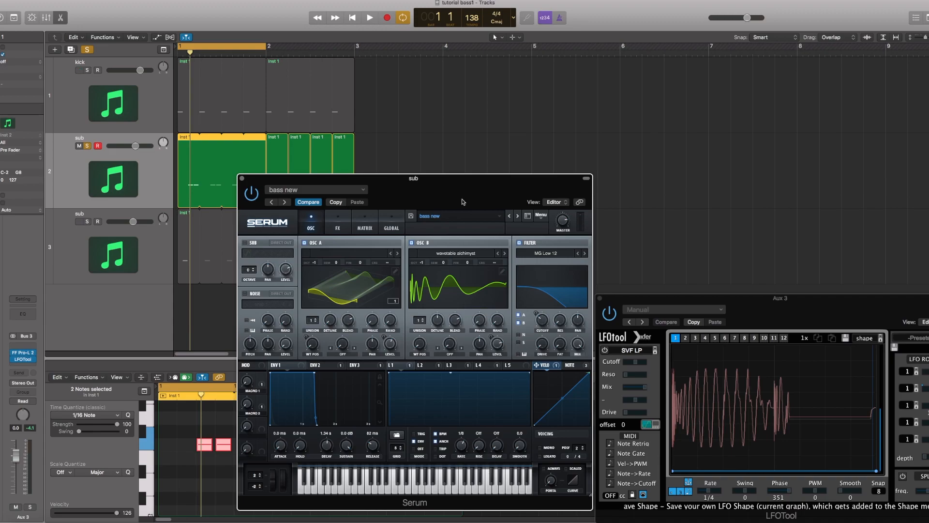
Toggle Oscillator A off and on in Serum and look through LFOs 2 to 5.
{"action": "left_click", "coordinate": [304, 242]}
{"action": "left_click", "coordinate": [305, 242]}
{"action": "left_click", "coordinate": [421, 366]}
{"action": "left_click", "coordinate": [455, 365]}
{"action": "left_click", "coordinate": [484, 365]}
{"action": "left_click", "coordinate": [514, 366]}
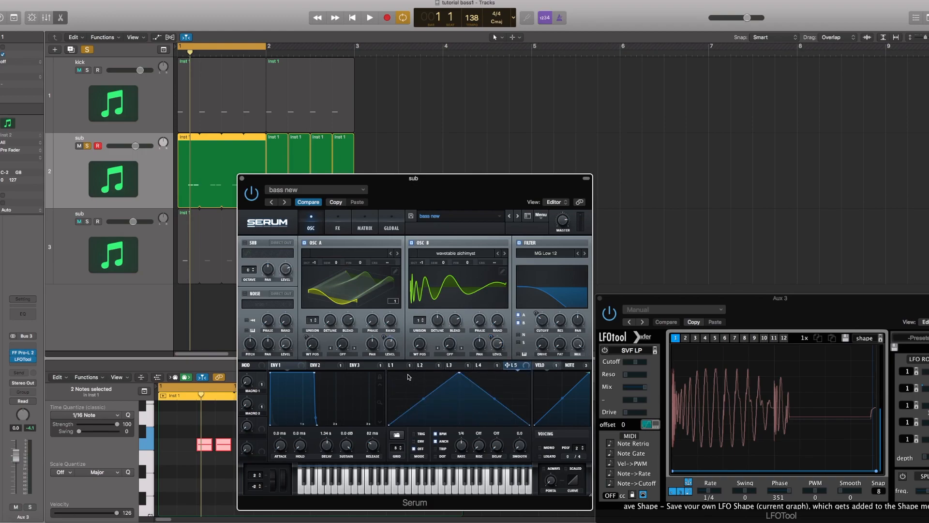
Audition the soloed sub track with Oscillator A switched off and with it switched back on.
{"action": "left_click", "coordinate": [304, 243]}
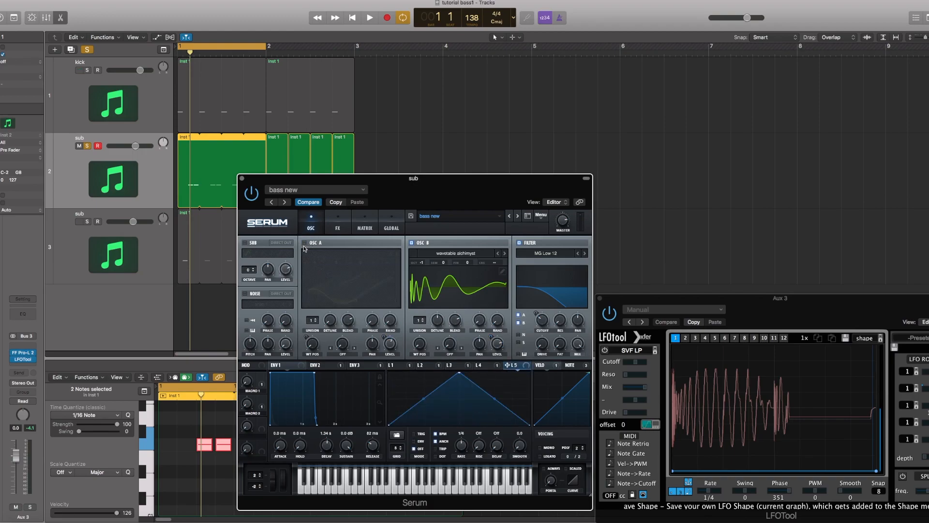
{"action": "key", "text": "space"}
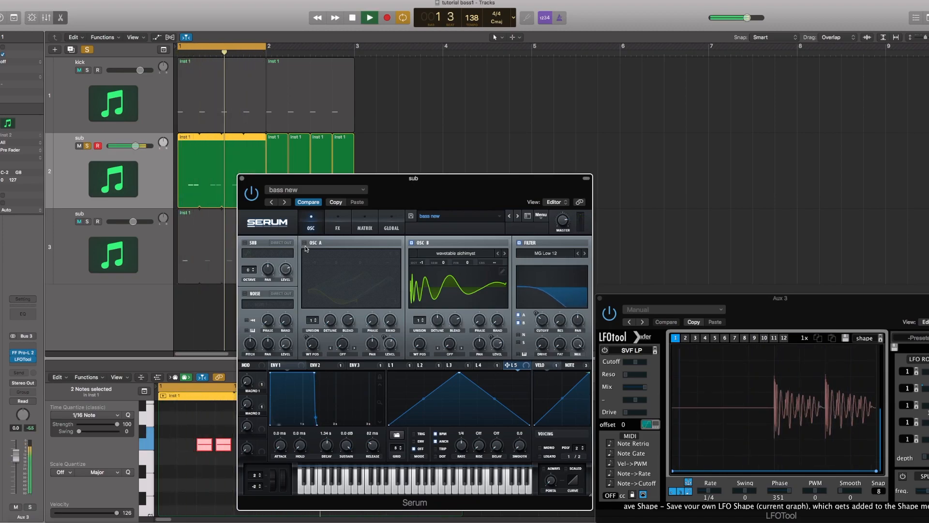
{"action": "key", "text": "space"}
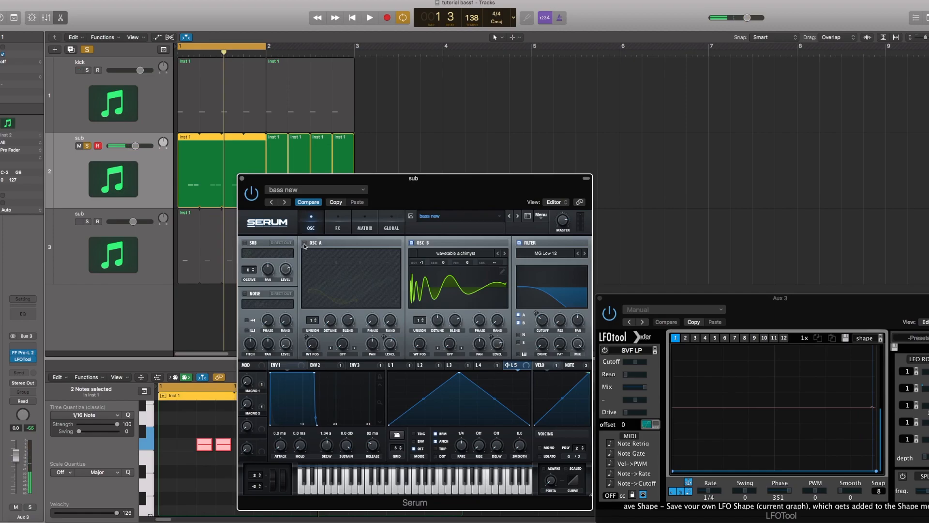
{"action": "left_click", "coordinate": [304, 243]}
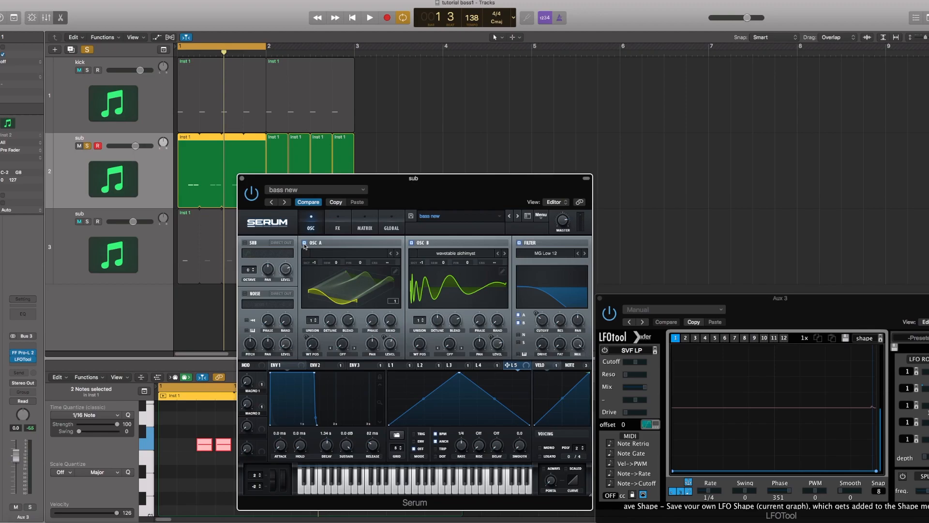
{"action": "key", "text": "space"}
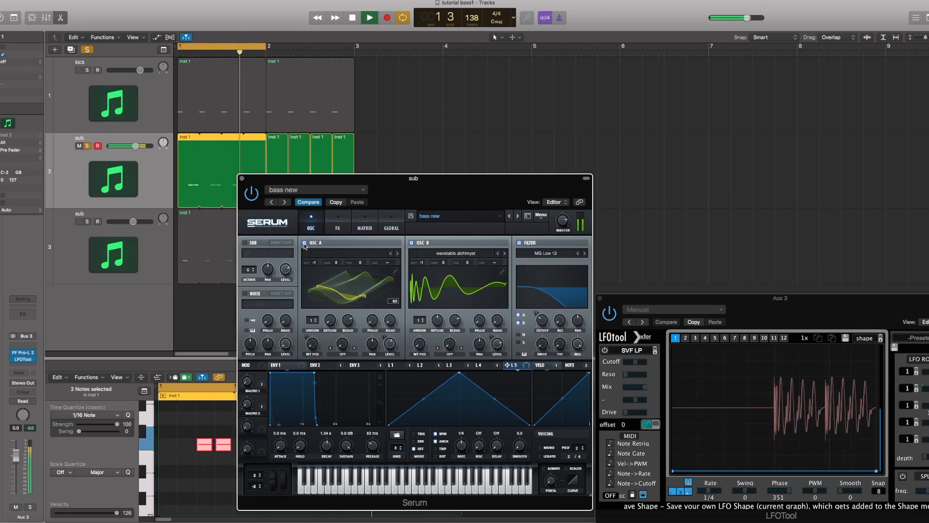
{"action": "key", "text": "space"}
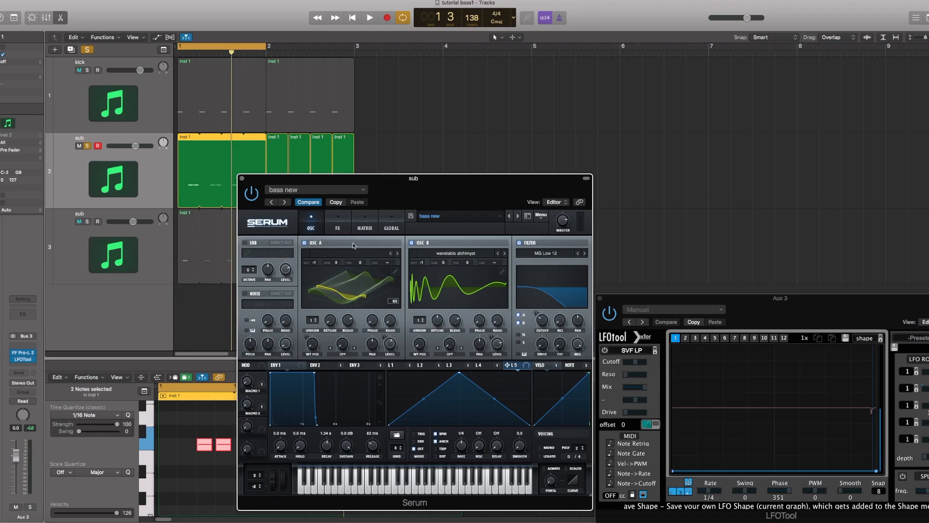
Pull harmonic bin 1 down to zero in Oscillator B's wavetable editor and close the editor.
{"action": "left_click", "coordinate": [502, 271]}
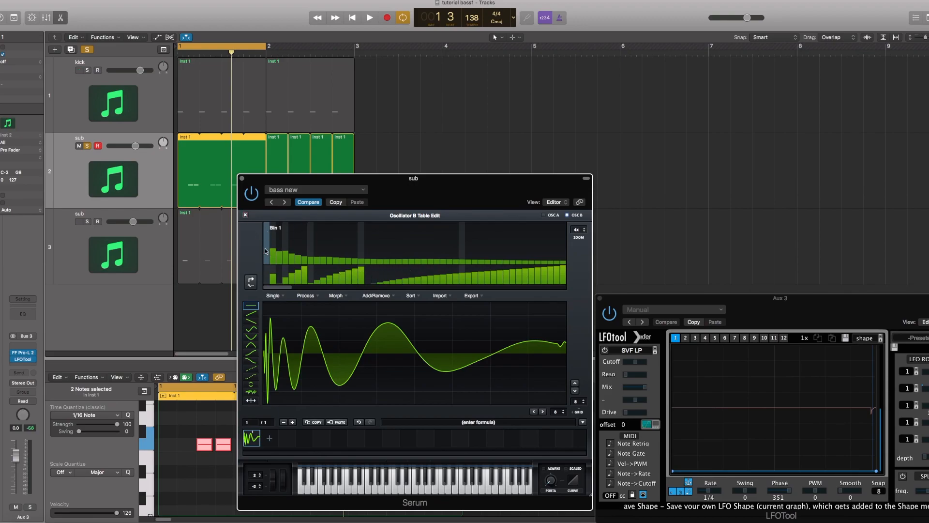
{"action": "left_click_drag", "start_coordinate": [265, 242], "coordinate": [266, 269]}
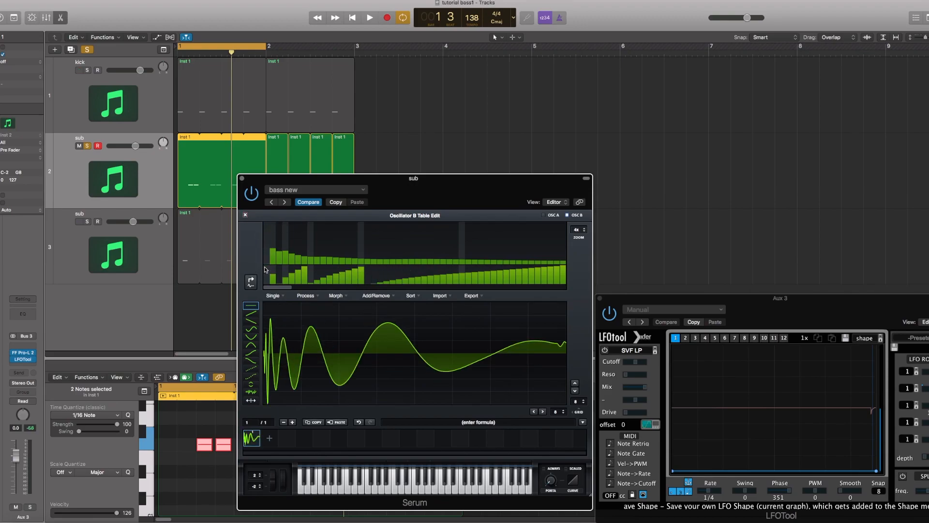
{"action": "left_click", "coordinate": [245, 216]}
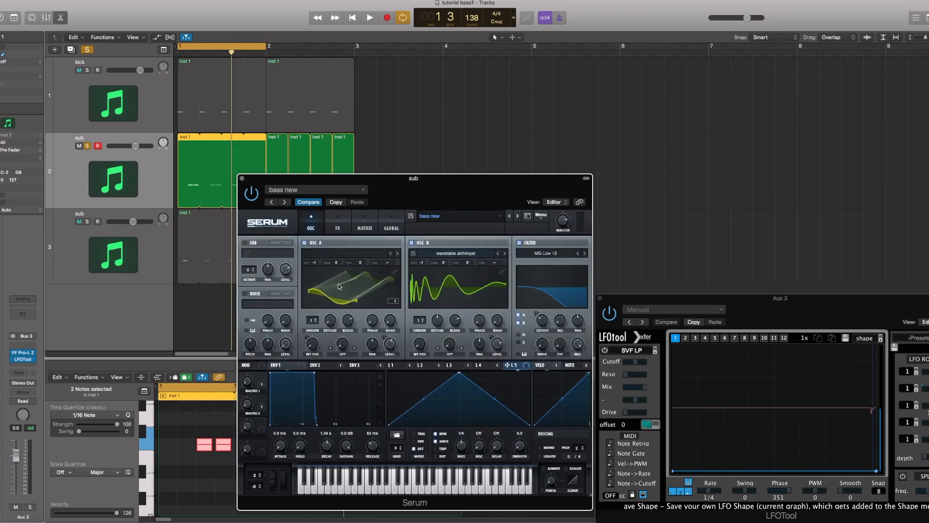
Examine the curves and assignments of LFO 2, LFO 3 and LFO 4 that modulate the oscillator levels.
{"action": "left_click", "coordinate": [449, 290]}
{"action": "left_click", "coordinate": [449, 290]}
{"action": "left_click", "coordinate": [425, 365]}
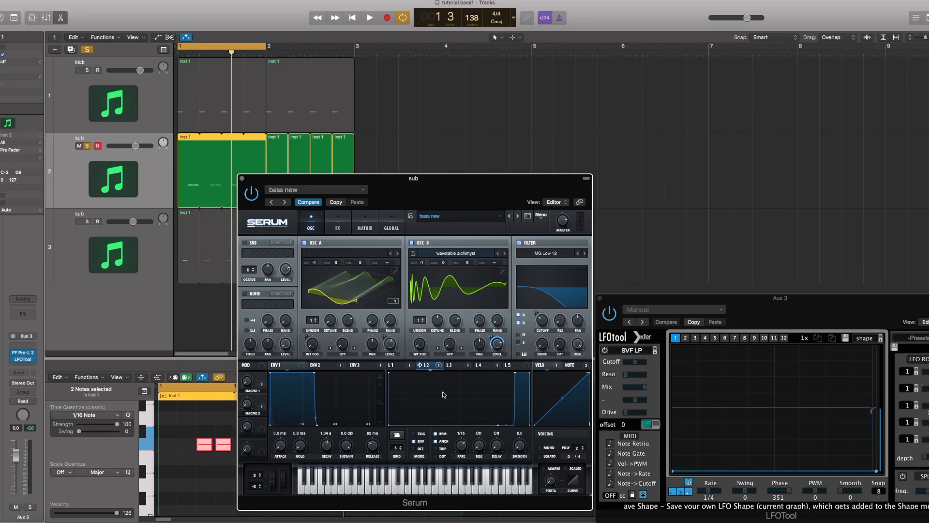
{"action": "left_click", "coordinate": [482, 365]}
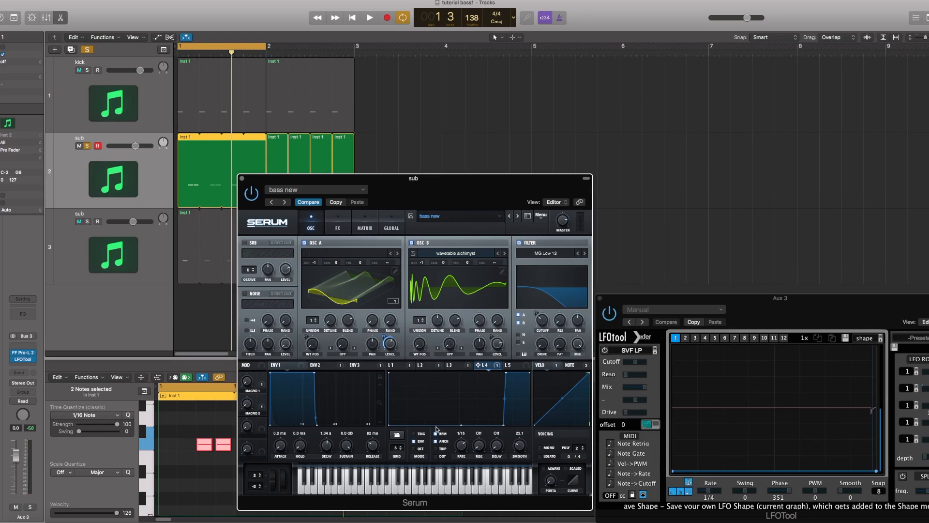
{"action": "mouse_move", "coordinate": [427, 443]}
{"action": "left_click", "coordinate": [428, 366]}
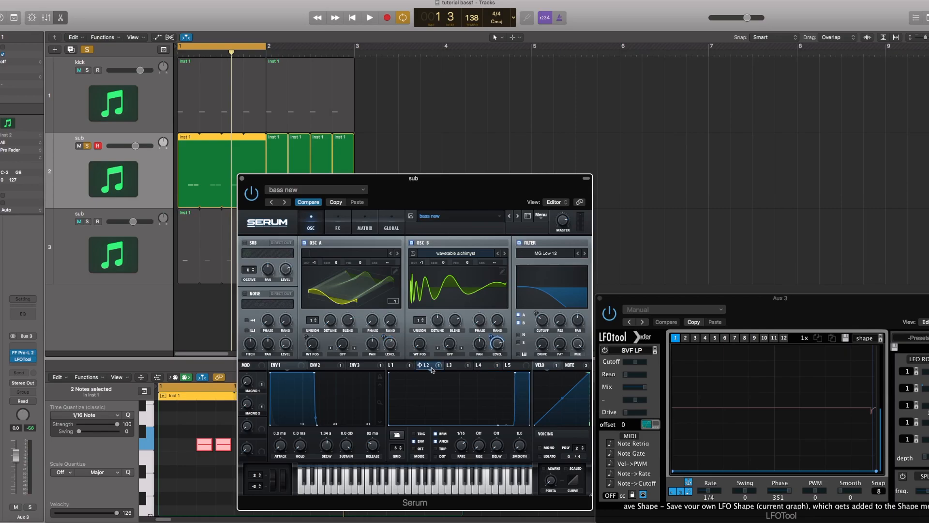
{"action": "left_click", "coordinate": [453, 367]}
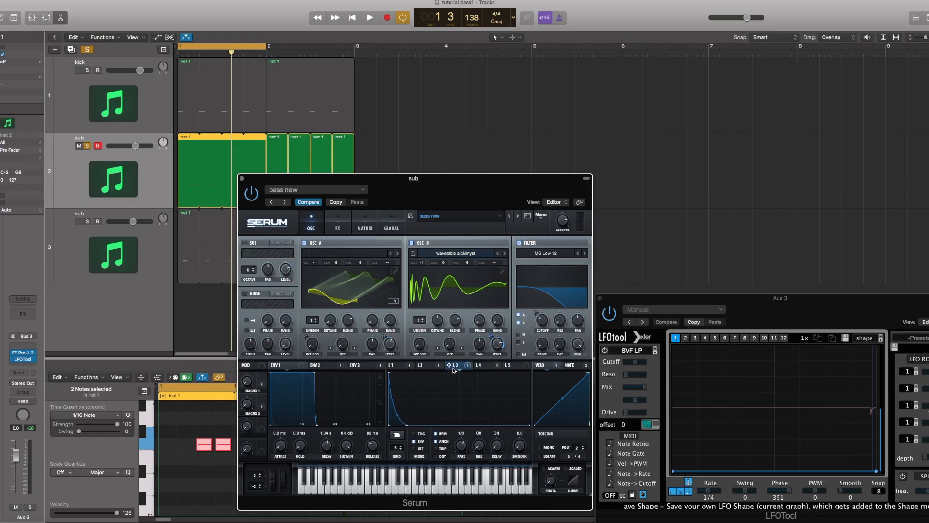
{"action": "left_click", "coordinate": [410, 388]}
Examine the Env 2 and Env 3 settings used to modulate the MG Low 12 filter's cutoff.
{"action": "left_click", "coordinate": [333, 367]}
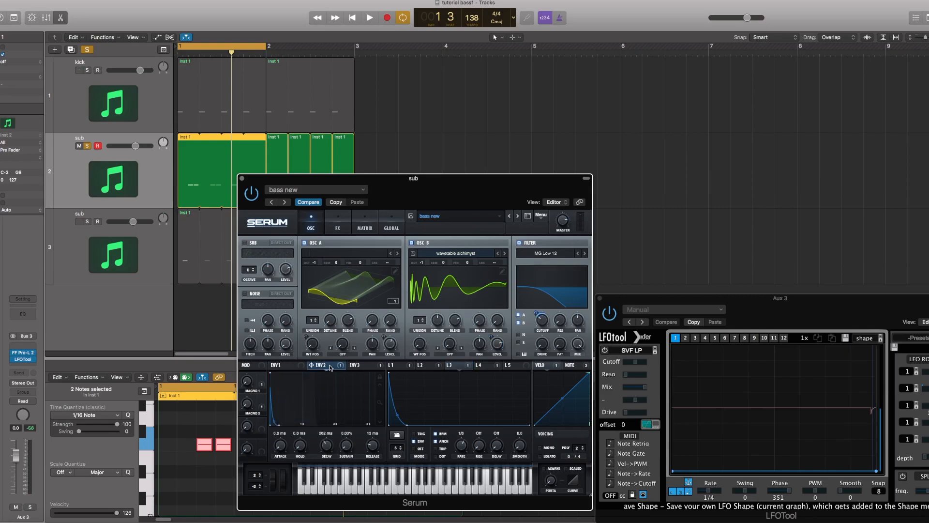
{"action": "left_click", "coordinate": [356, 366]}
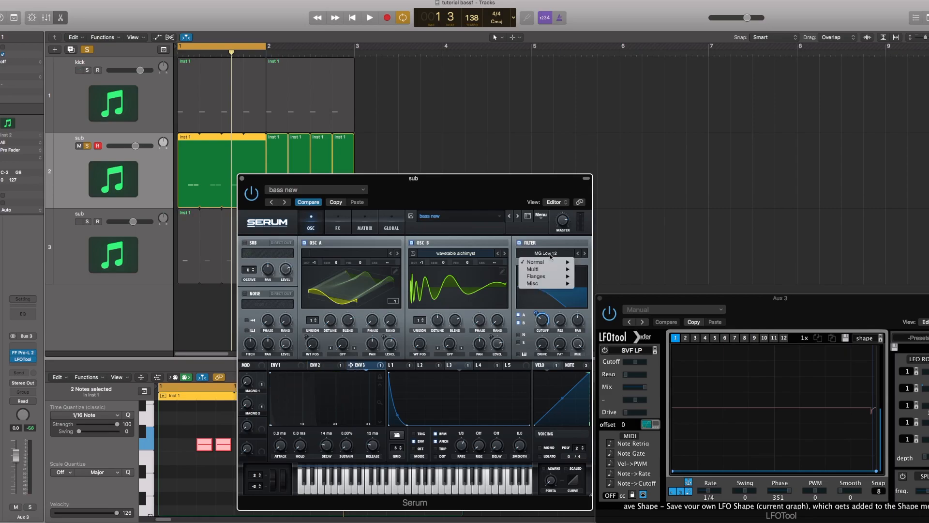
{"action": "left_click", "coordinate": [315, 366]}
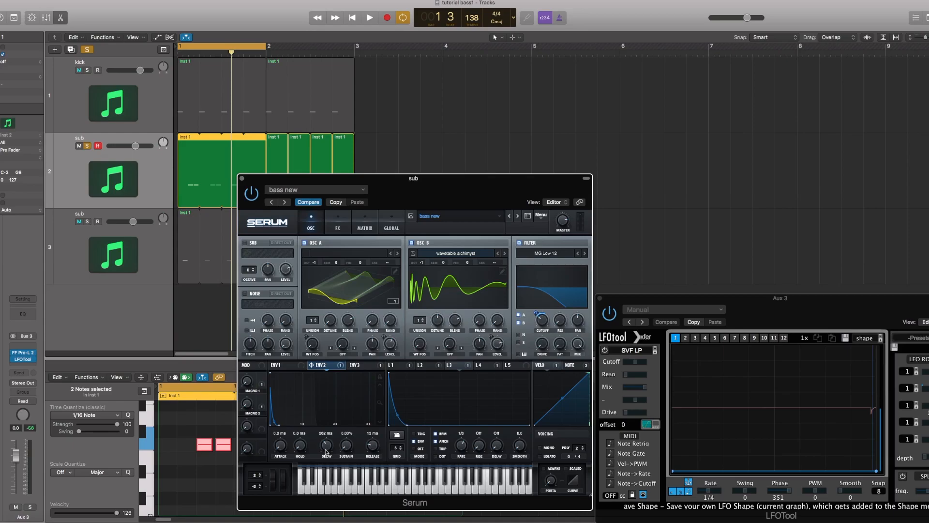
{"action": "left_click", "coordinate": [366, 367]}
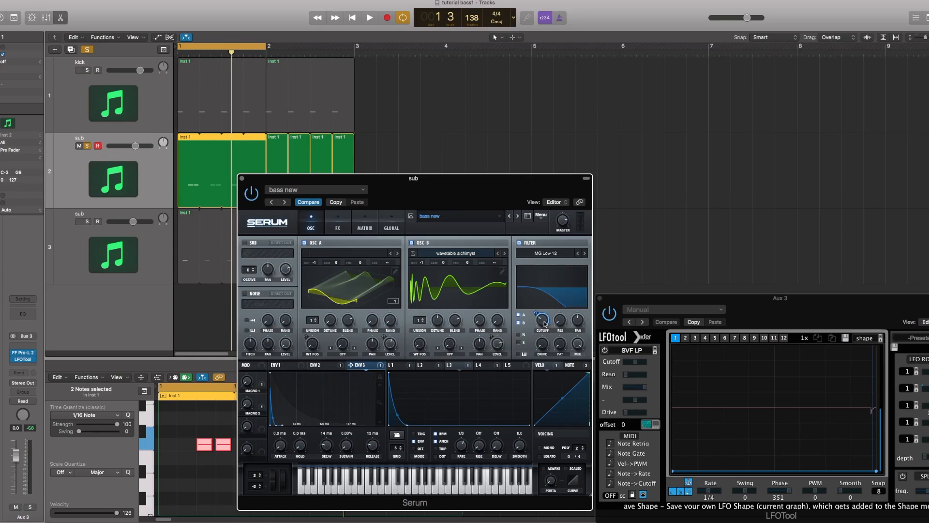
Review Serum's EQ and Distortion effects and close the instrument window.
{"action": "left_click", "coordinate": [345, 231]}
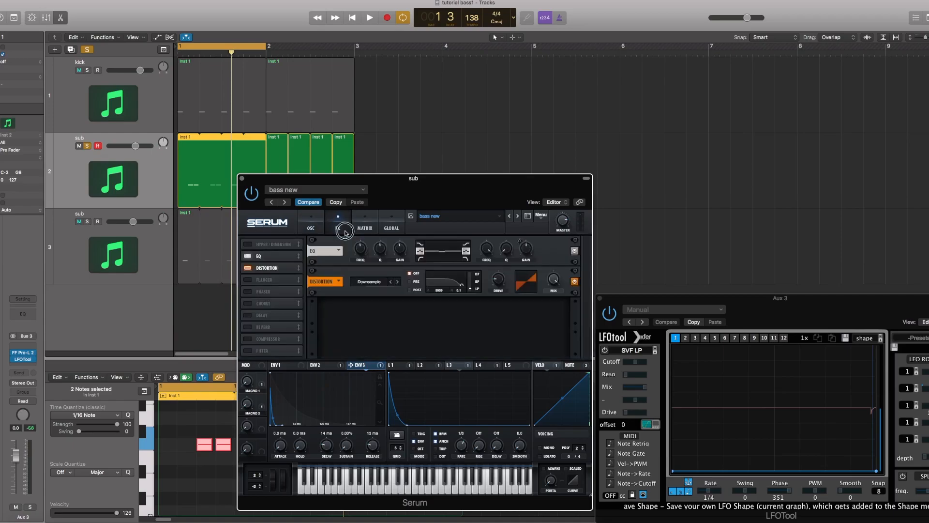
{"action": "left_click", "coordinate": [574, 251]}
{"action": "left_click", "coordinate": [243, 178]}
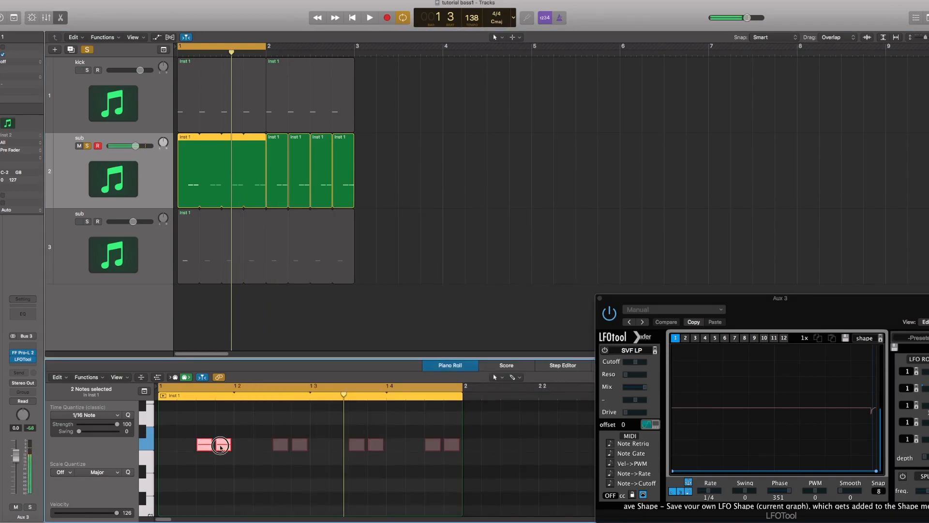
Solo the lower sub track as well and open its Serum instrument in a clear area.
{"action": "left_click", "coordinate": [207, 270]}
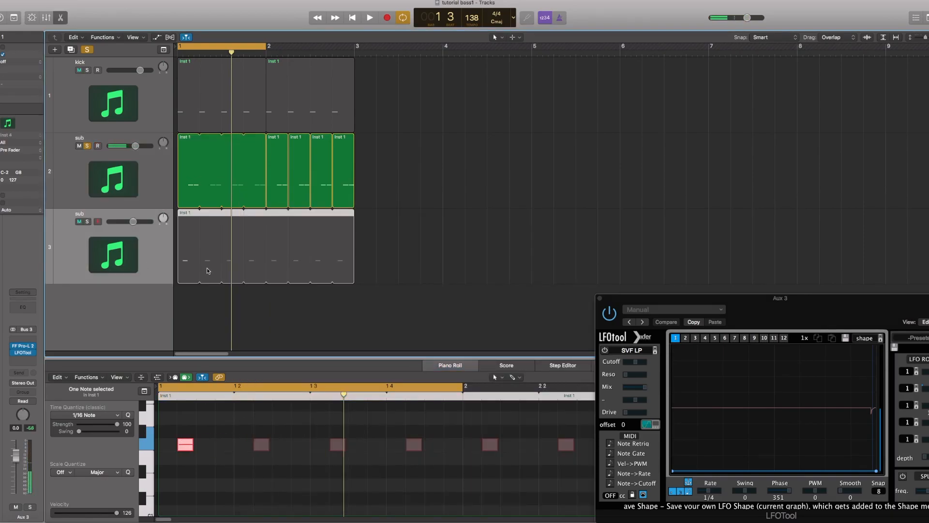
{"action": "left_click", "coordinate": [87, 222]}
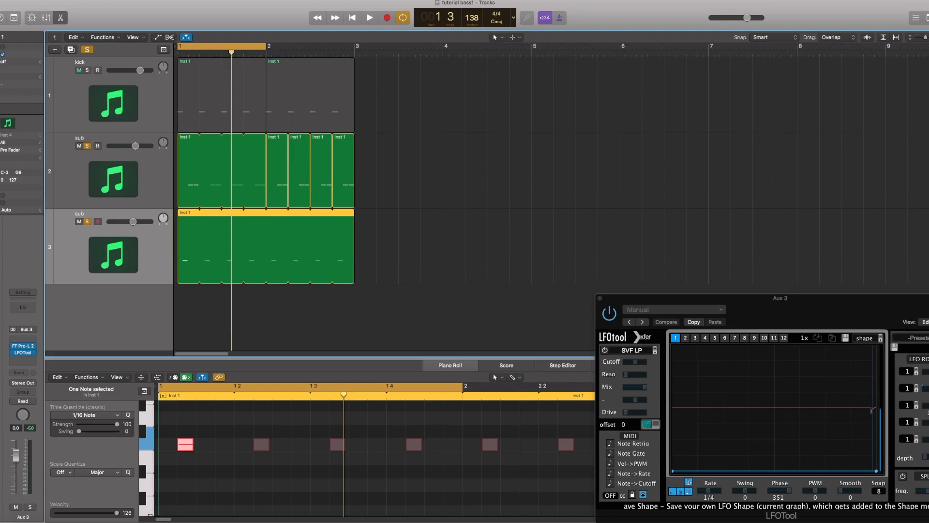
{"action": "left_click_drag", "start_coordinate": [212, 49], "coordinate": [694, 69]}
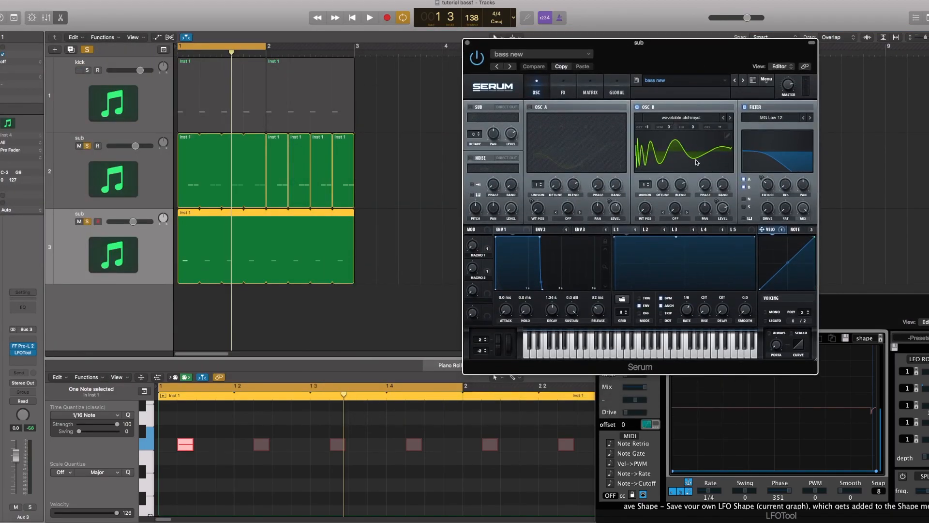
Inspect Oscillator B's wavetable harmonics on the lower sub track, audition the first note, and close Serum.
{"action": "left_click", "coordinate": [728, 136]}
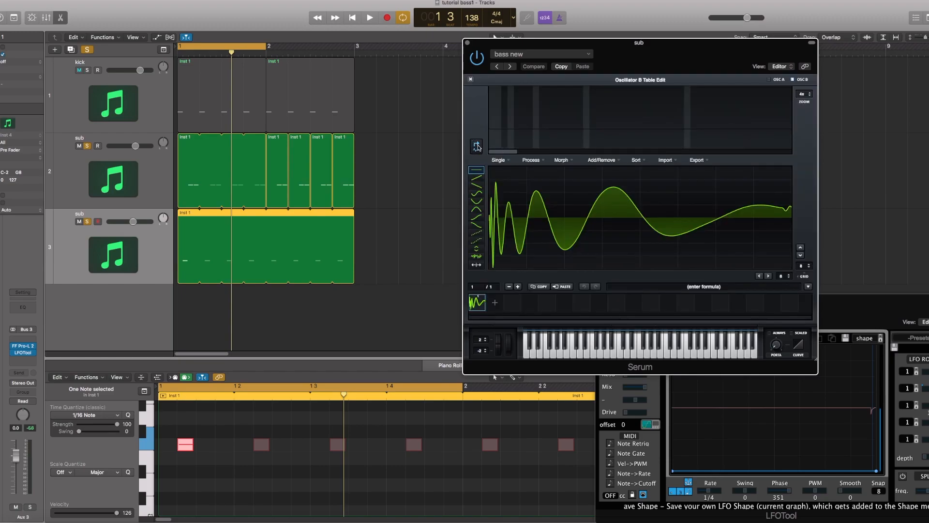
{"action": "left_click", "coordinate": [185, 444]}
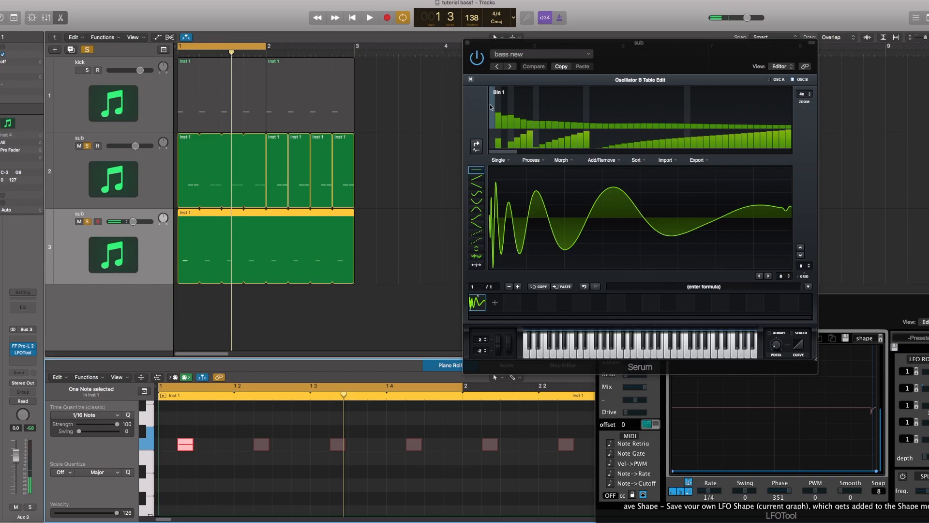
{"action": "left_click", "coordinate": [470, 79]}
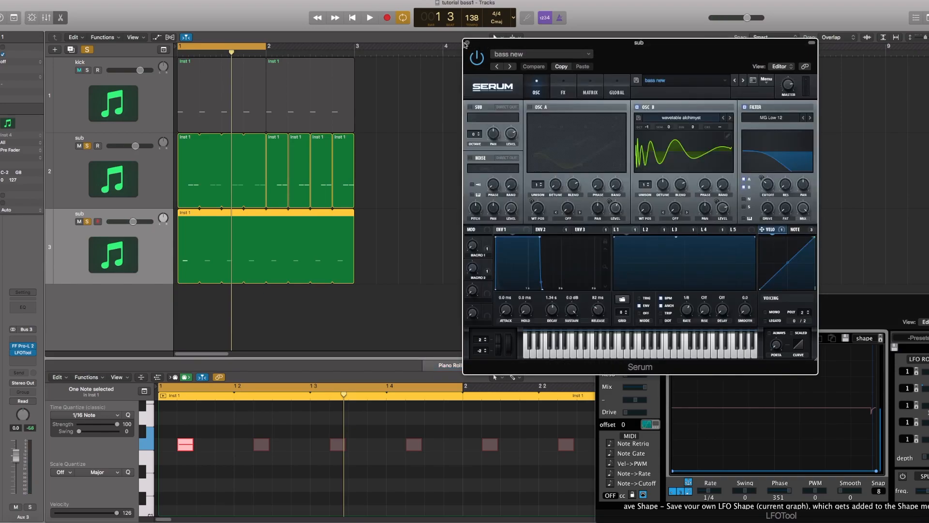
{"action": "left_click", "coordinate": [466, 43]}
Solo the kick track with both sub tracks and play the loop with its Kick 2 instrument open.
{"action": "left_click", "coordinate": [82, 85]}
{"action": "left_click", "coordinate": [88, 71]}
{"action": "left_click", "coordinate": [1, 336]}
{"action": "left_click_drag", "start_coordinate": [280, 40], "coordinate": [408, 237]}
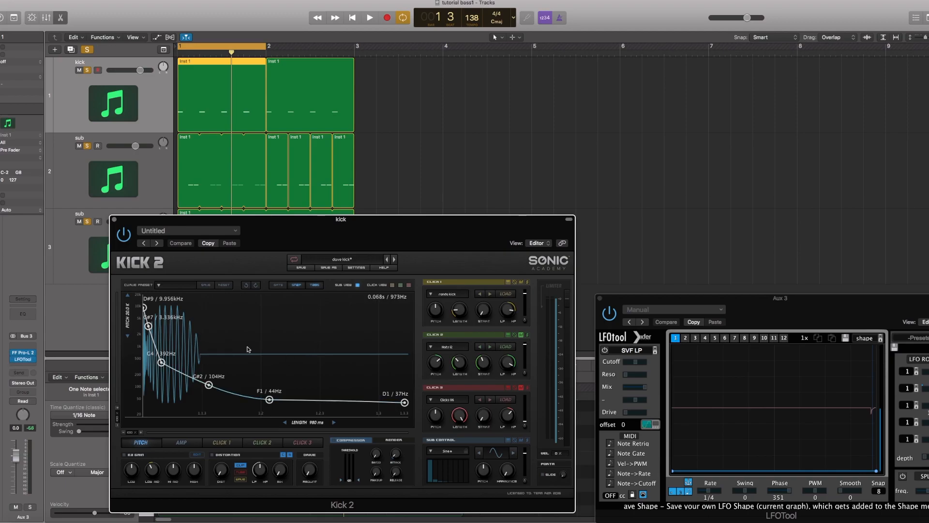
{"action": "left_click_drag", "start_coordinate": [398, 230], "coordinate": [787, 15]}
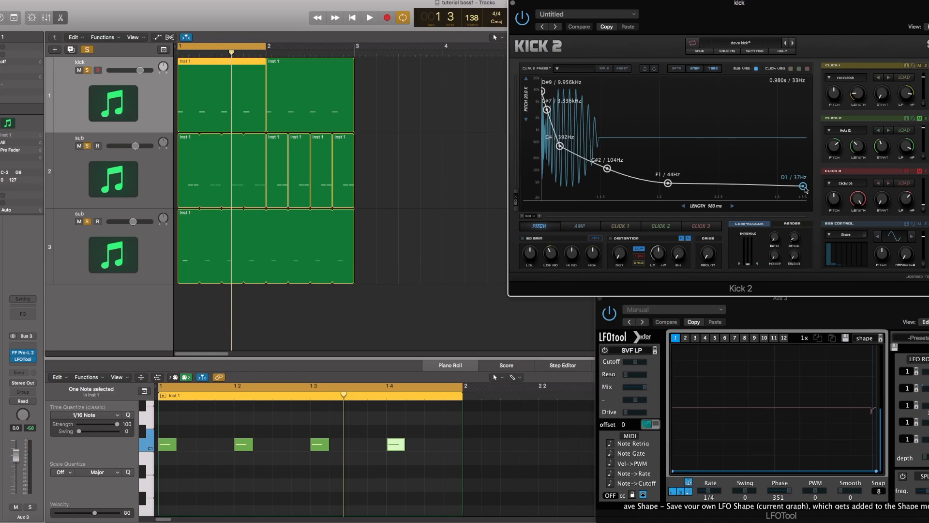
{"action": "key", "text": "space"}
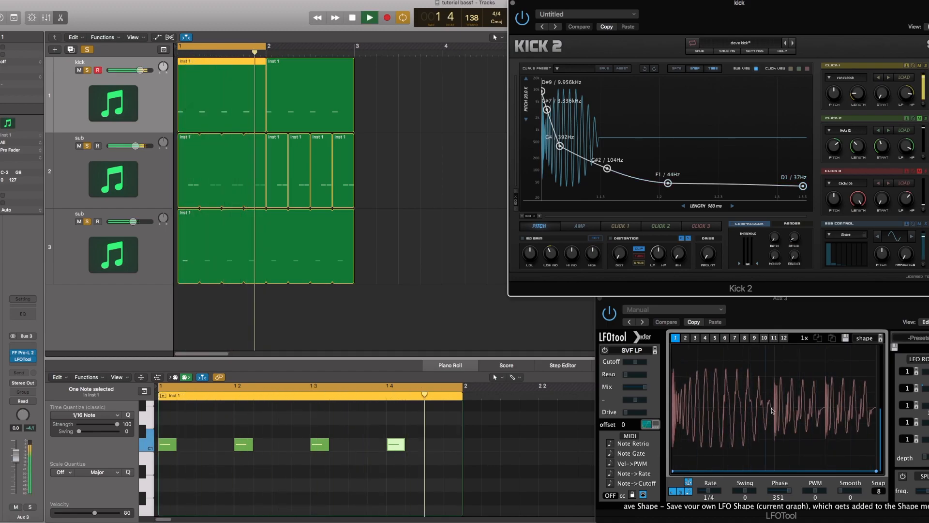
Try raising the end point of the kick's pitch curve to A3 / 220 Hz during playback, and undo it.
{"action": "left_click", "coordinate": [733, 386]}
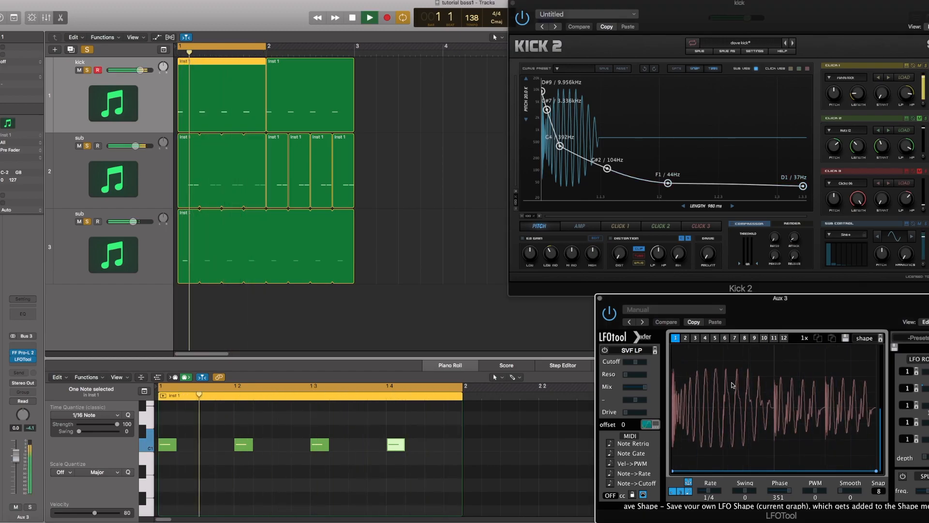
{"action": "left_click", "coordinate": [637, 178]}
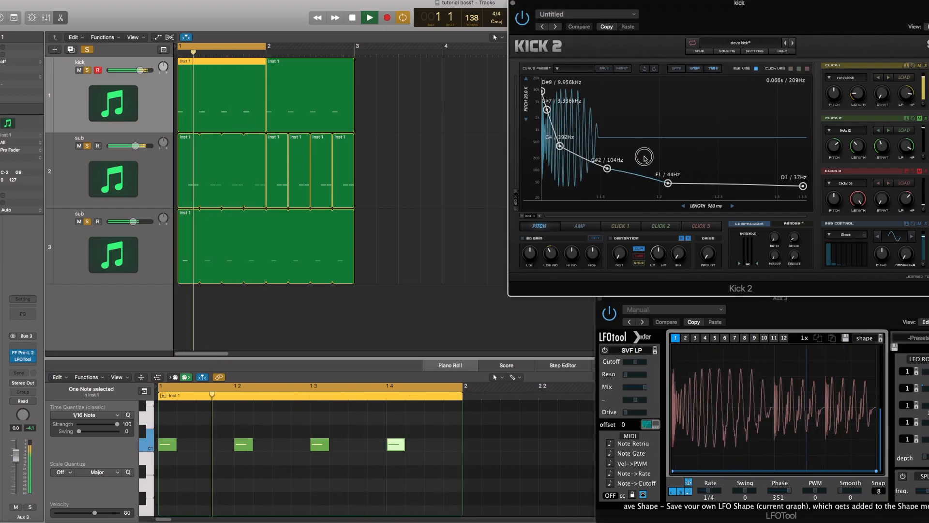
{"action": "left_click_drag", "start_coordinate": [644, 169], "coordinate": [642, 185]}
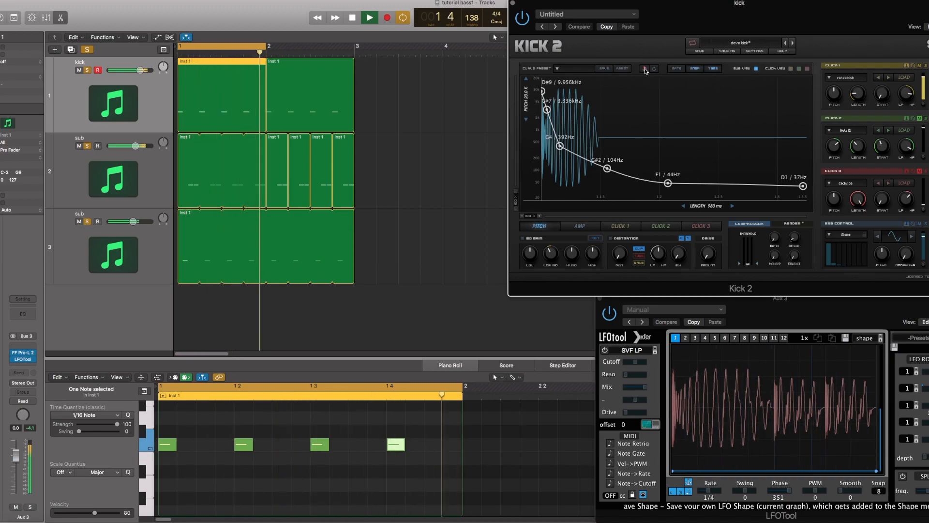
{"action": "left_click_drag", "start_coordinate": [803, 186], "coordinate": [803, 156]}
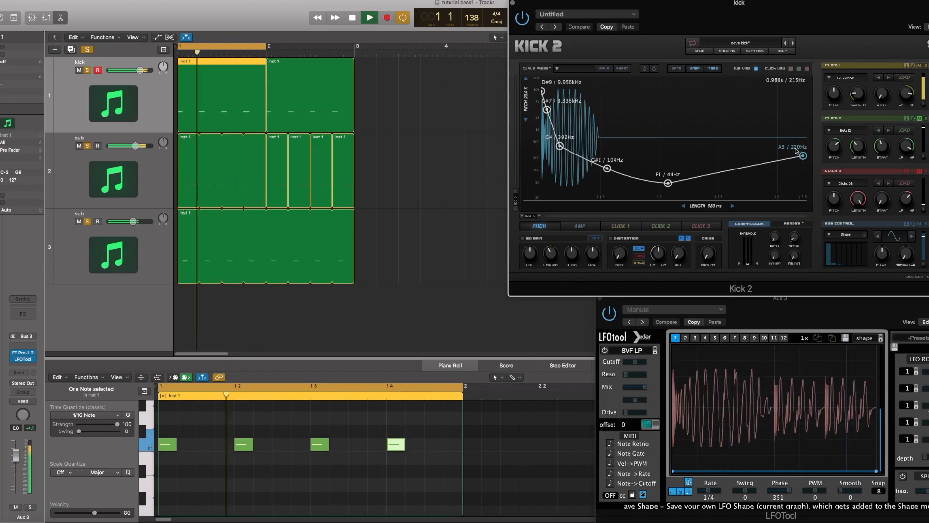
{"action": "left_click", "coordinate": [655, 69]}
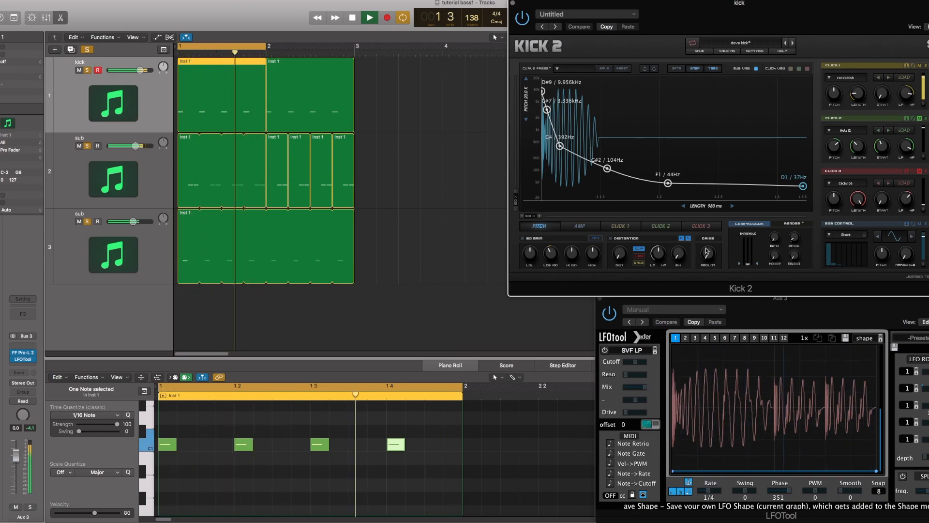
Replay the loop to examine the combined kick and bass waveform in LFOTool, and stop playback.
{"action": "key", "text": "space"}
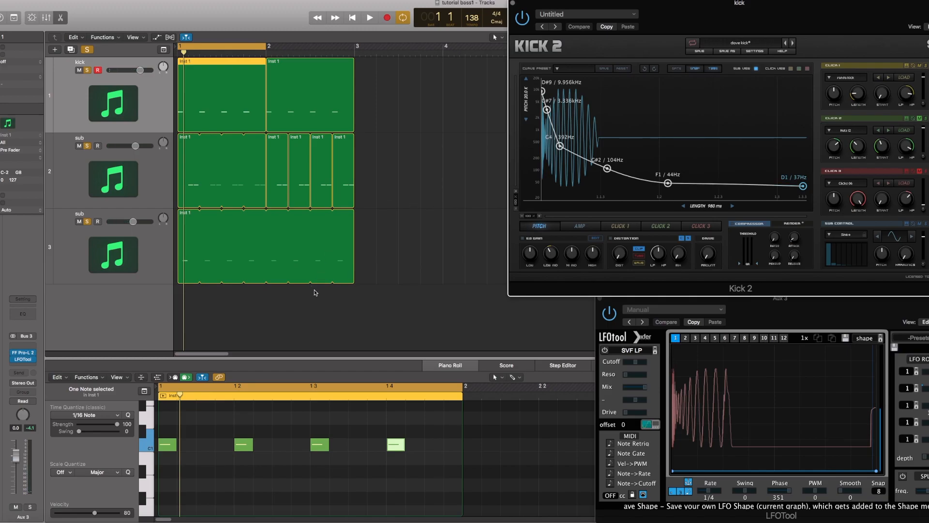
{"action": "left_click", "coordinate": [783, 321]}
{"action": "key", "text": "space"}
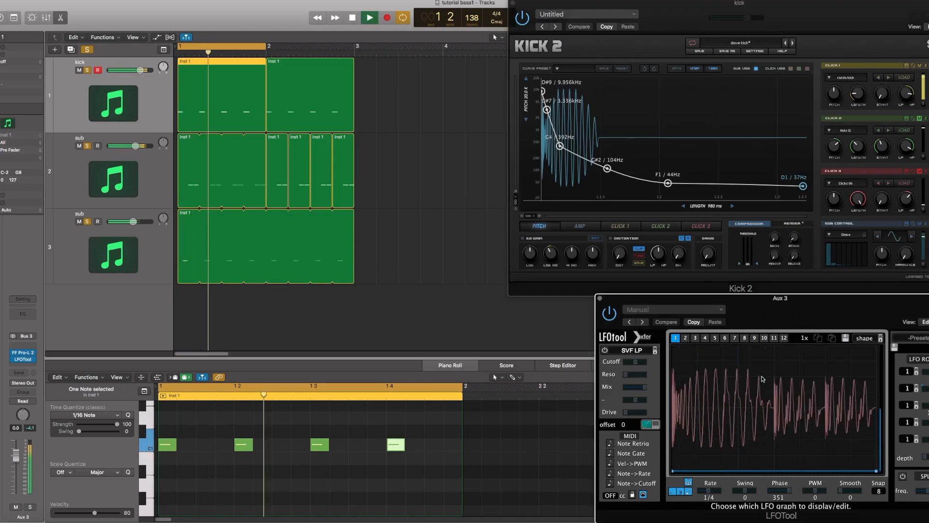
{"action": "key", "text": "space"}
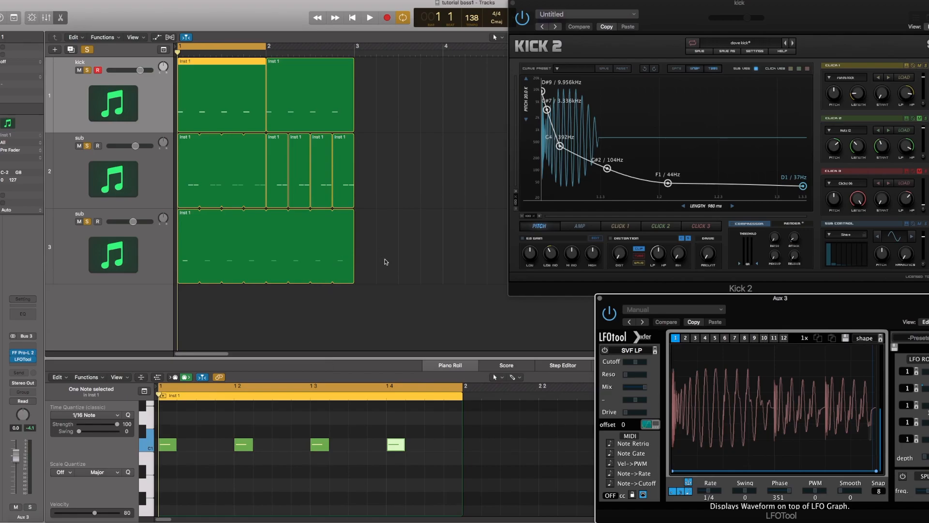
Select the regions on both sub tracks and all of their notes in the Piano Roll.
{"action": "left_click_drag", "start_coordinate": [385, 262], "coordinate": [198, 172]}
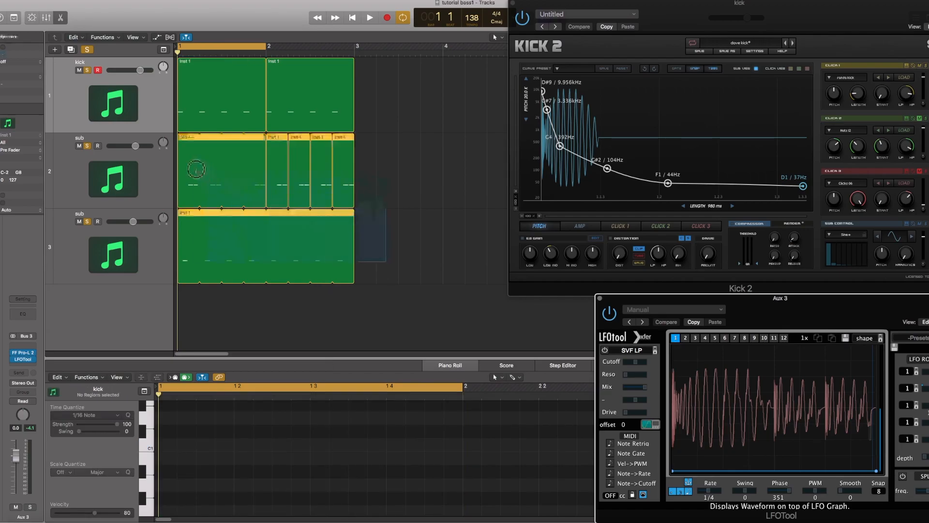
{"action": "left_click", "coordinate": [184, 410]}
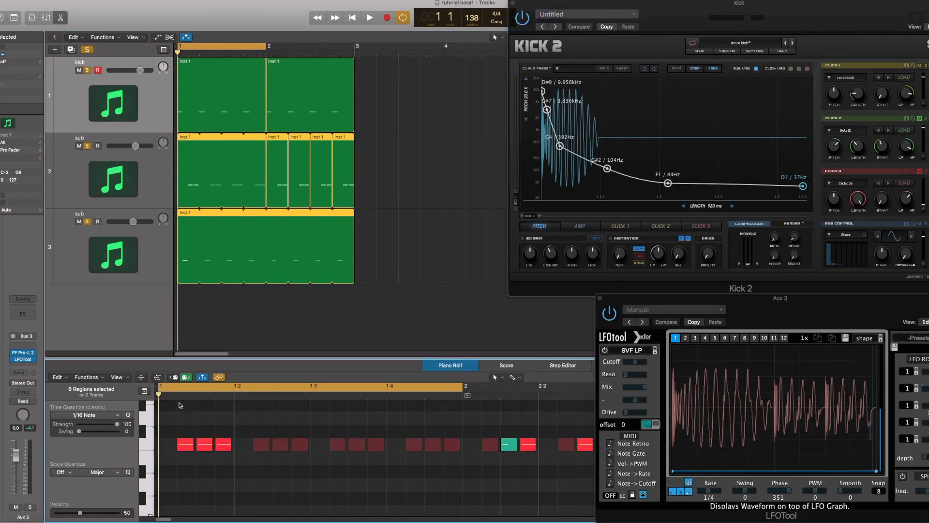
{"action": "right_click", "coordinate": [180, 406]}
{"action": "left_click", "coordinate": [254, 439]}
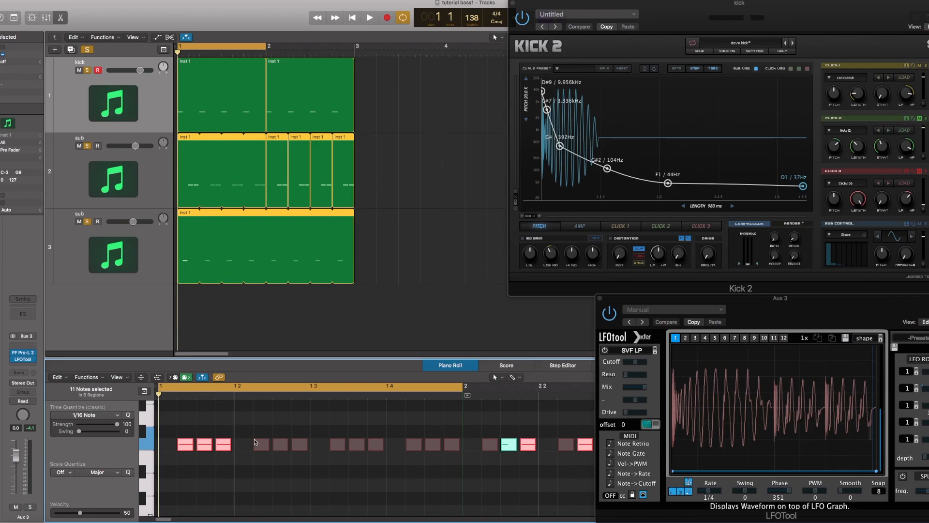
Open the FabFilter Pro-L 2 limiter on Aux 3, examine its Release control during playback, close it and stop the loop.
{"action": "left_click", "coordinate": [23, 353]}
{"action": "left_click_drag", "start_coordinate": [225, 40], "coordinate": [276, 98]}
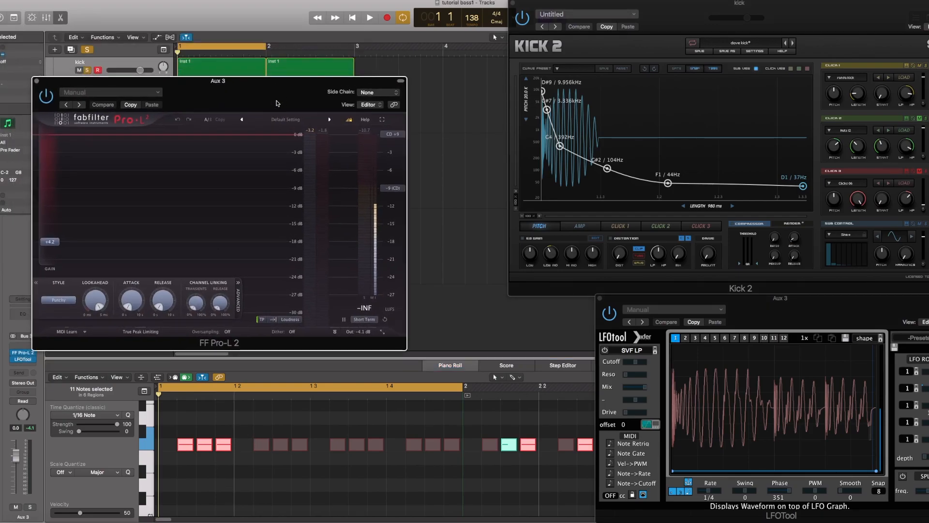
{"action": "key", "text": "space"}
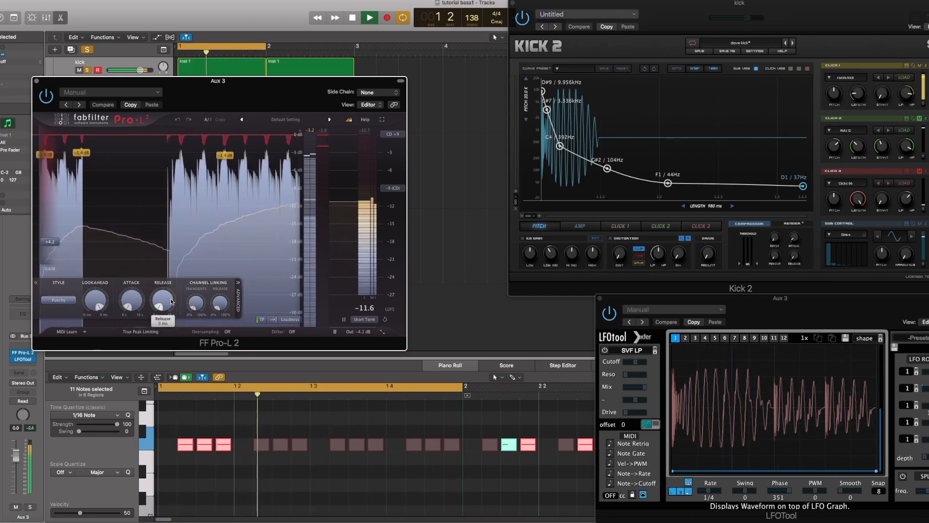
{"action": "mouse_move", "coordinate": [171, 302]}
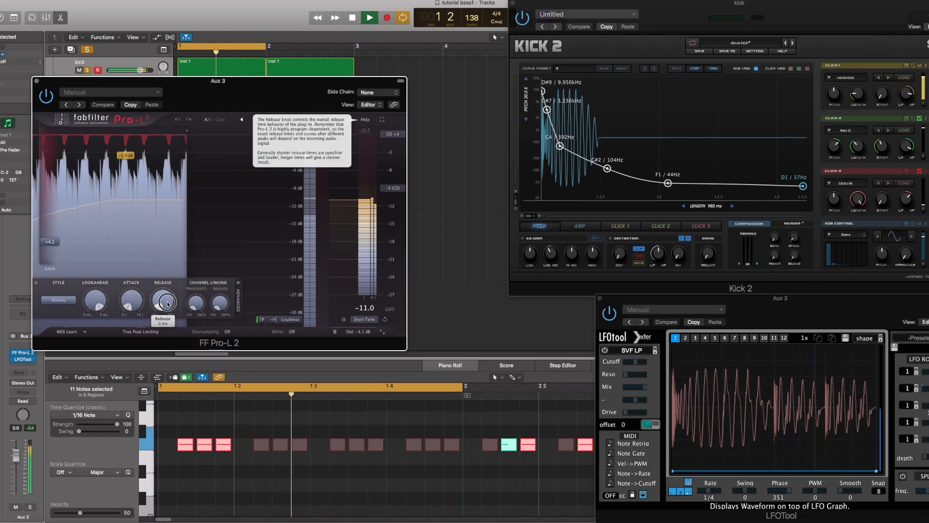
{"action": "left_click", "coordinate": [170, 298]}
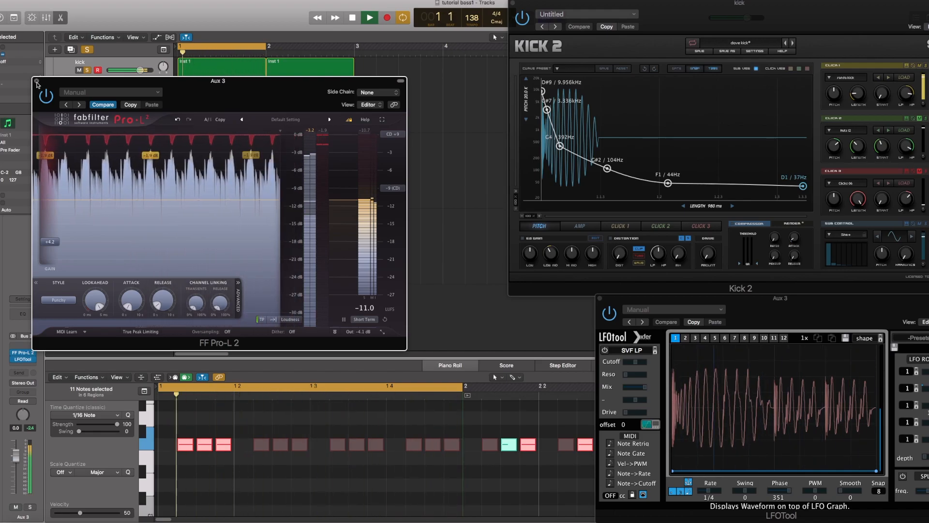
{"action": "left_click", "coordinate": [708, 195]}
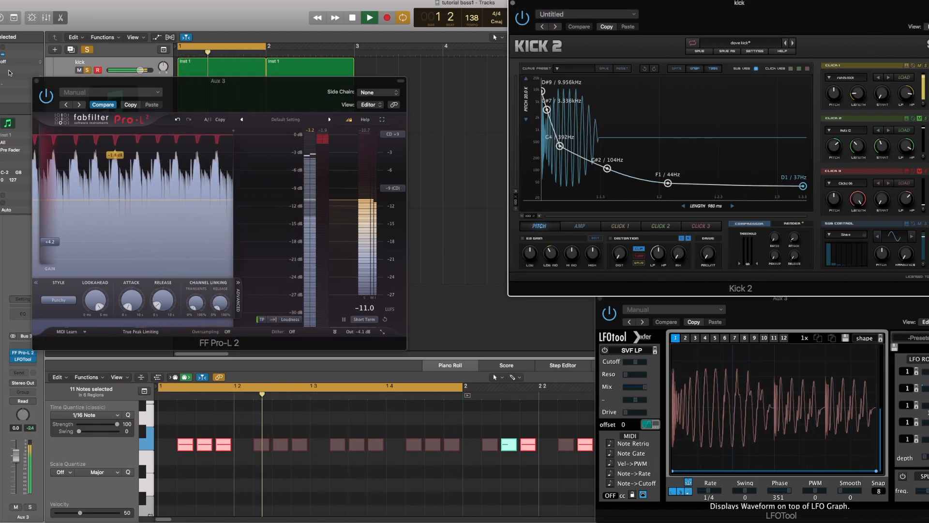
{"action": "left_click", "coordinate": [37, 85]}
{"action": "key", "text": "space"}
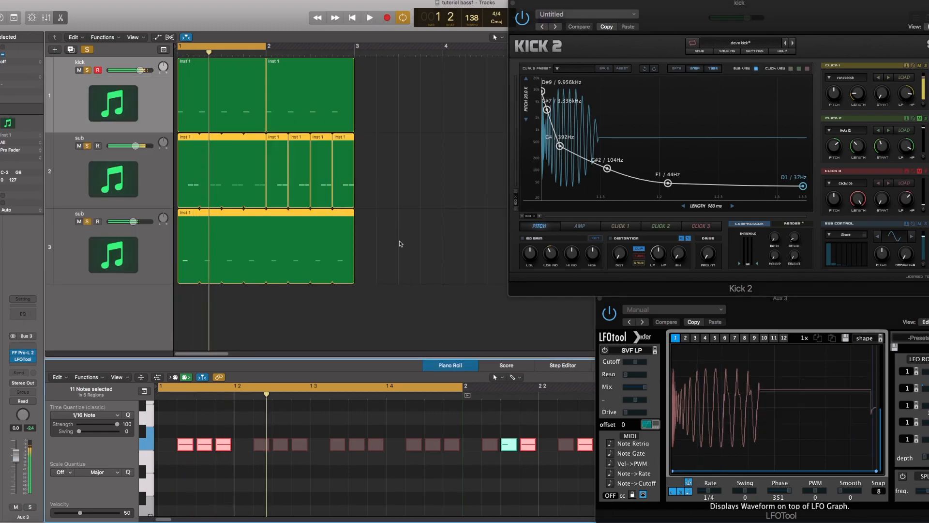
Transpose the selected notes of both sub tracks down four semitones.
{"action": "right_click", "coordinate": [451, 469]}
{"action": "left_click", "coordinate": [485, 454]}
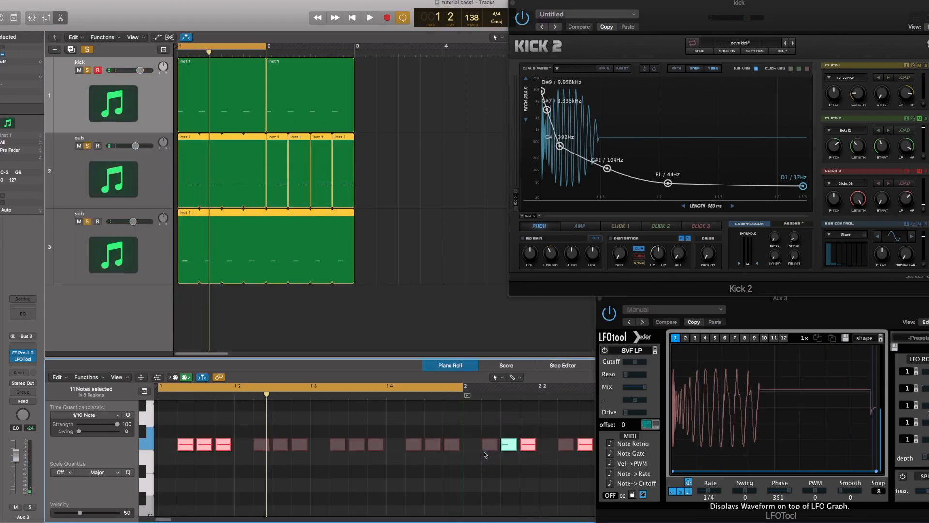
{"action": "key", "text": "alt+Down"}
{"action": "key", "text": "alt+Down"}
{"action": "key", "text": "alt+Down"}
{"action": "key", "text": "alt+Down"}
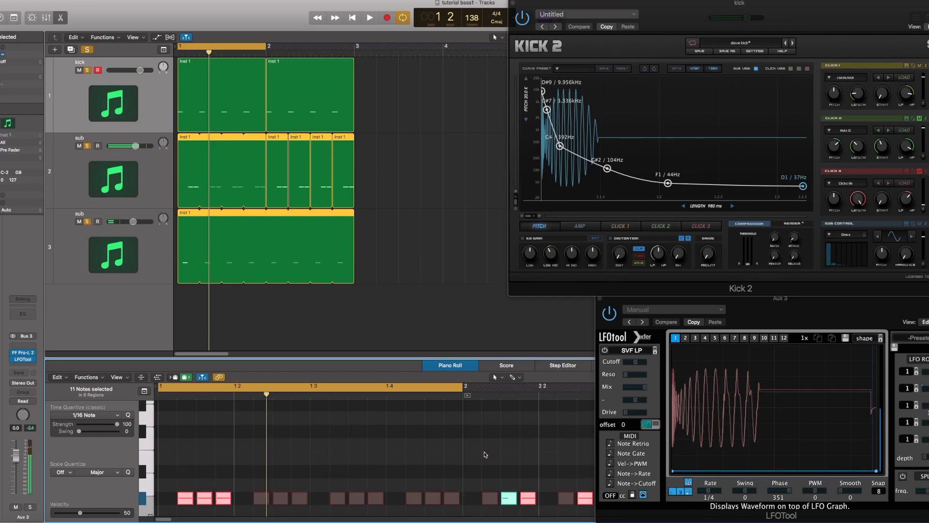
With the loop playing, set the end point of the kick's pitch curve to F1 / 44 Hz and adjust its last segment.
{"action": "key", "text": "space"}
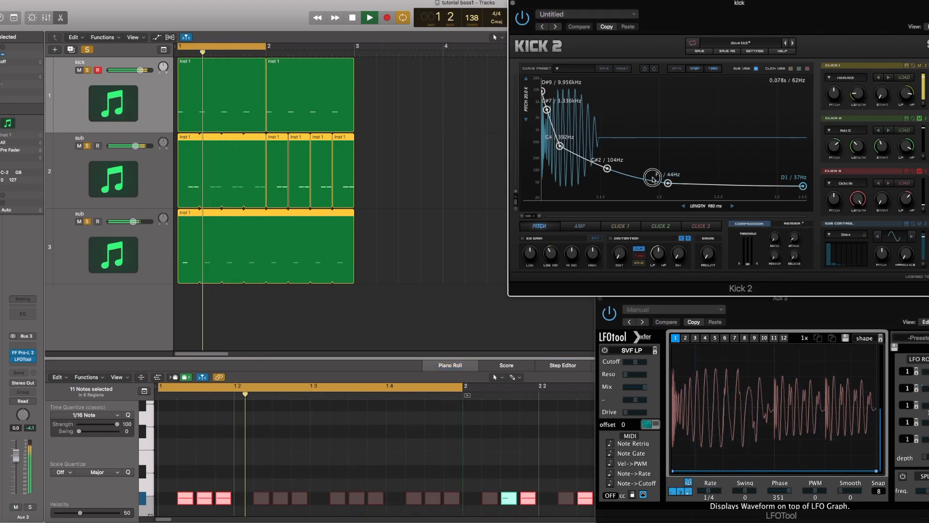
{"action": "left_click_drag", "start_coordinate": [803, 186], "coordinate": [803, 182]}
{"action": "mouse_move", "coordinate": [719, 184]}
{"action": "left_mouse_down"}
{"action": "mouse_move", "coordinate": [772, 183]}
{"action": "mouse_move", "coordinate": [715, 186]}
{"action": "left_mouse_up"}
{"action": "key", "text": "space"}
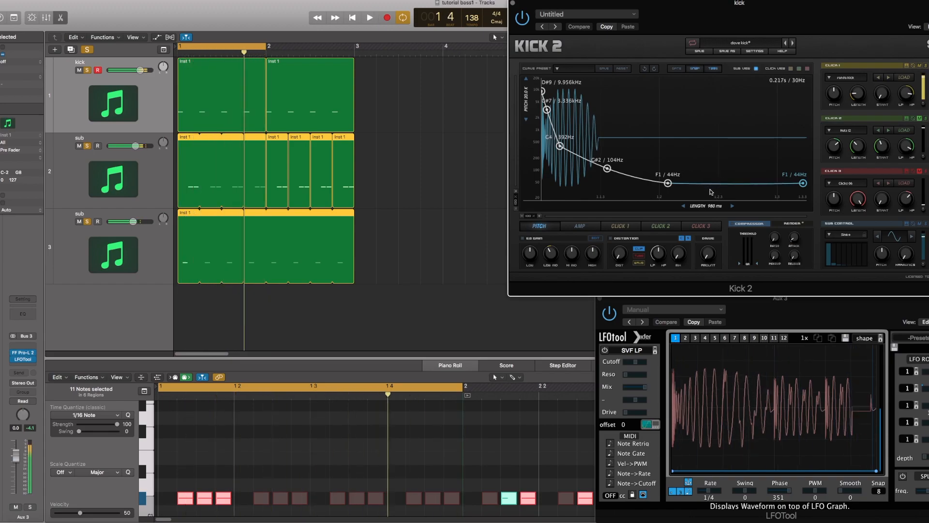
Open Serum on the upper sub track and inspect its Note modulation curve alongside the region's notes.
{"action": "left_click", "coordinate": [135, 179]}
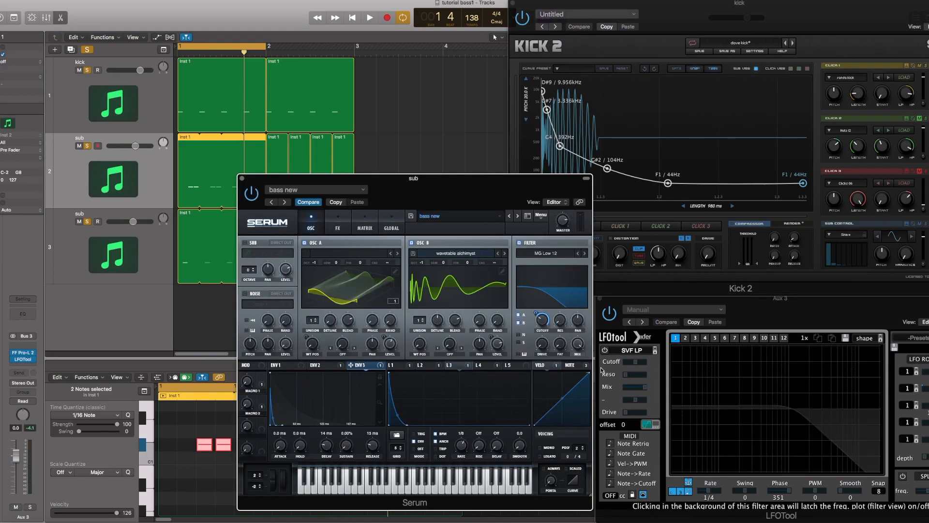
{"action": "left_click", "coordinate": [575, 366]}
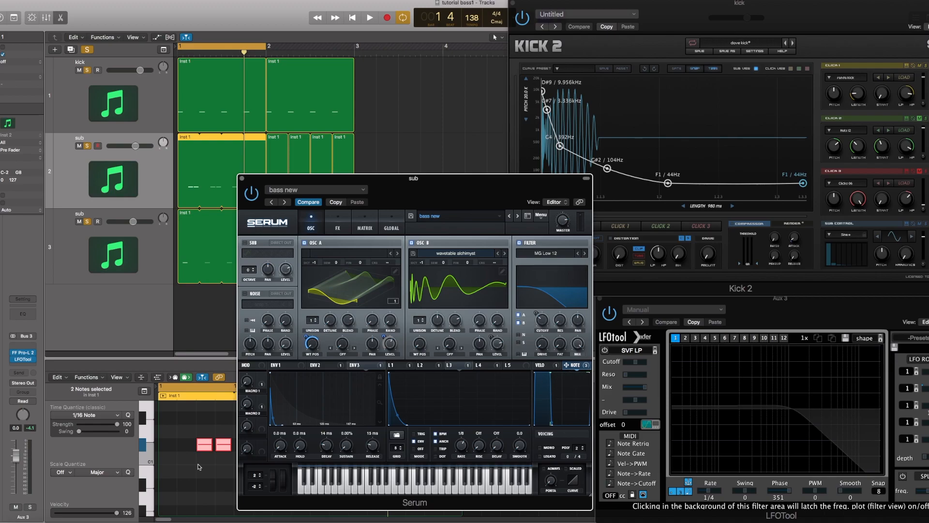
{"action": "mouse_move", "coordinate": [205, 445]}
{"action": "left_mouse_down"}
{"action": "mouse_move", "coordinate": [207, 413]}
{"action": "mouse_move", "coordinate": [204, 445]}
{"action": "left_mouse_up"}
{"action": "left_click", "coordinate": [569, 405]}
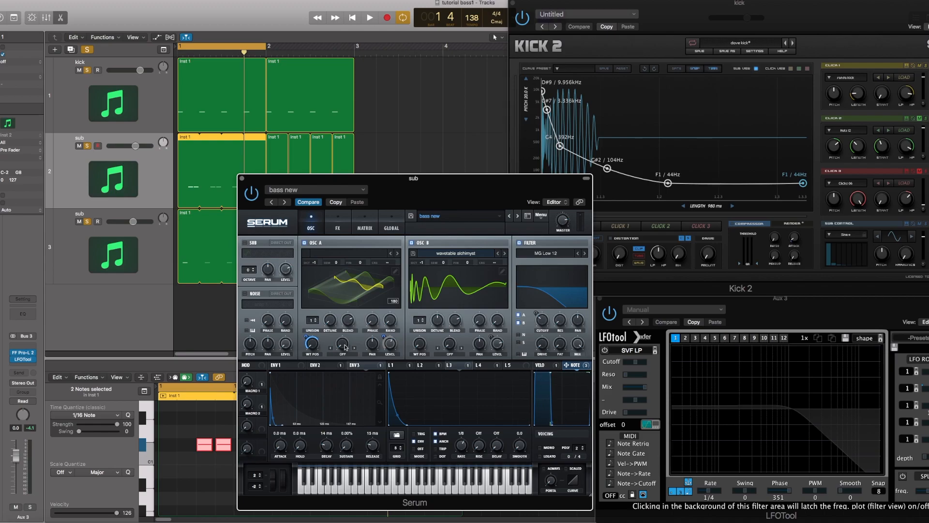
Sweep Oscillator A's wavetable position to about frame 183 and toggle the wavetable between 2D and 3D display.
{"action": "double_click", "coordinate": [312, 344]}
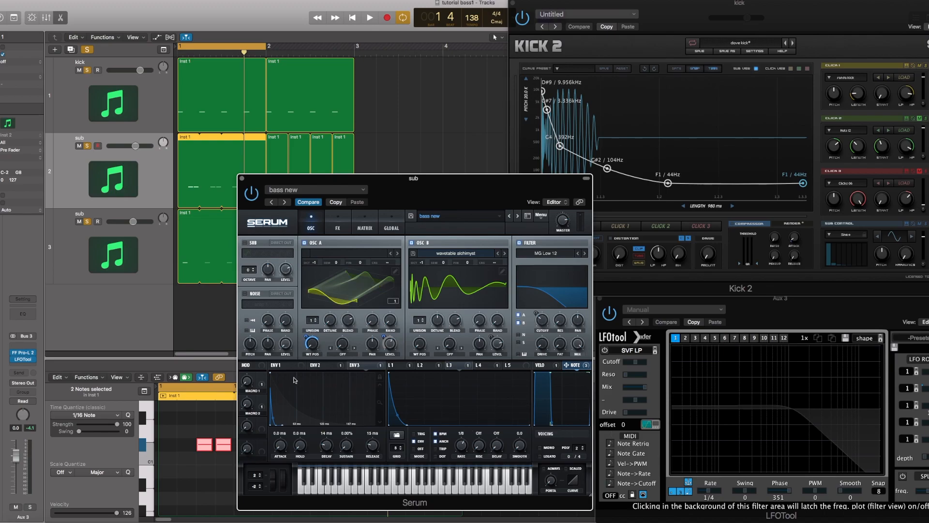
{"action": "left_click_drag", "start_coordinate": [312, 344], "coordinate": [332, 297]}
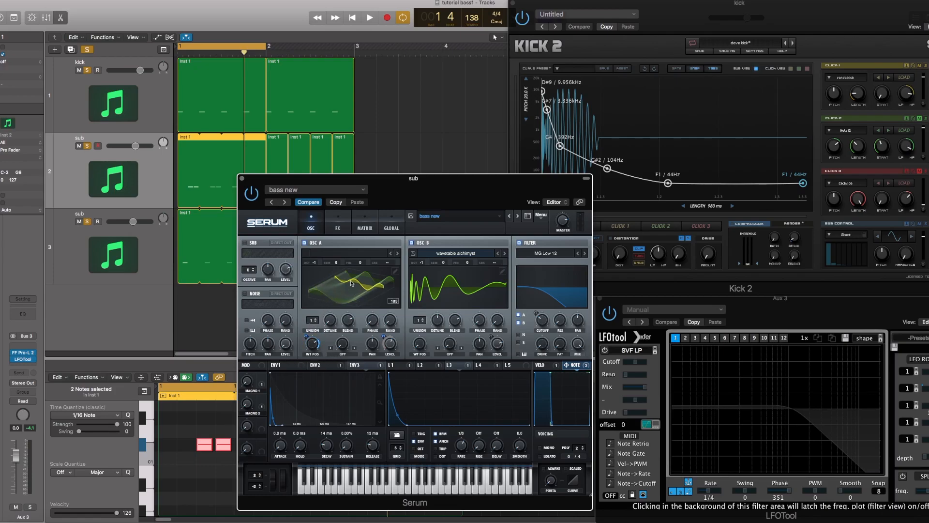
{"action": "left_click", "coordinate": [360, 276]}
{"action": "left_click", "coordinate": [359, 276]}
Check the modulators assigned to Oscillator A's wavetable position, compare its wave shapes in 2D and 3D, and return to frame 1.
{"action": "mouse_move", "coordinate": [313, 345]}
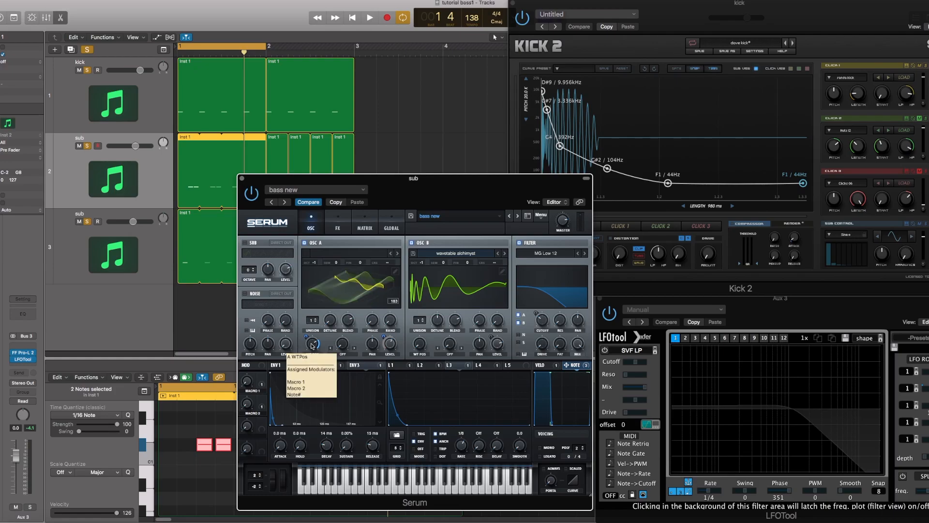
{"action": "left_click", "coordinate": [312, 345]}
{"action": "left_click_drag", "start_coordinate": [308, 355], "coordinate": [333, 310]}
{"action": "left_click", "coordinate": [359, 276]}
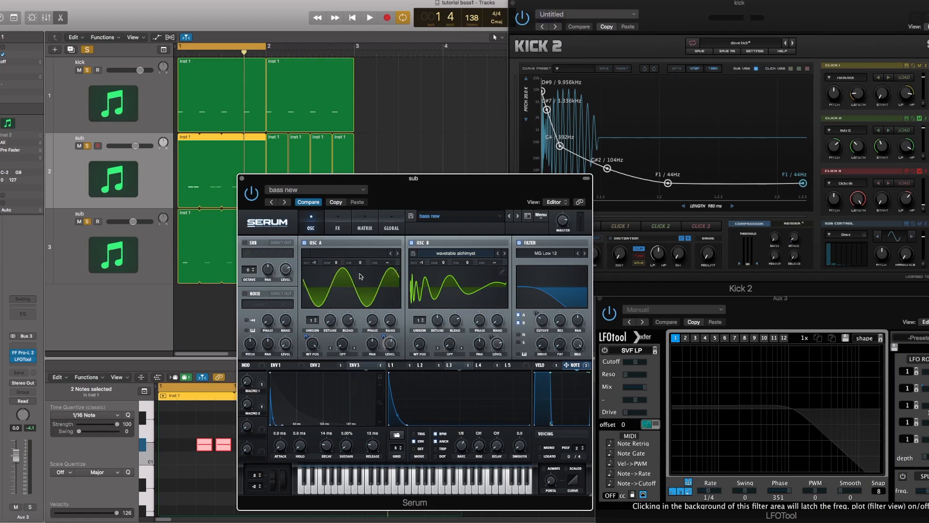
{"action": "left_click", "coordinate": [359, 277]}
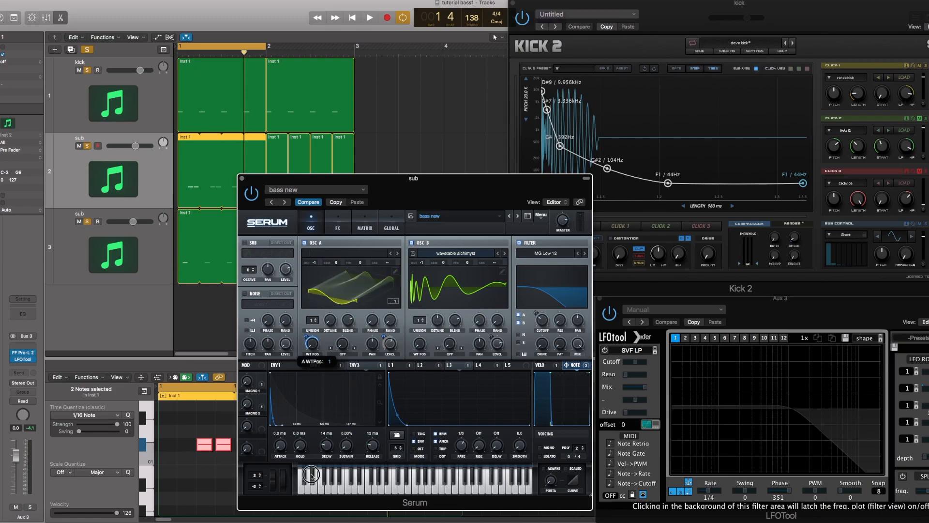
{"action": "left_click", "coordinate": [358, 278]}
{"action": "left_click", "coordinate": [359, 278]}
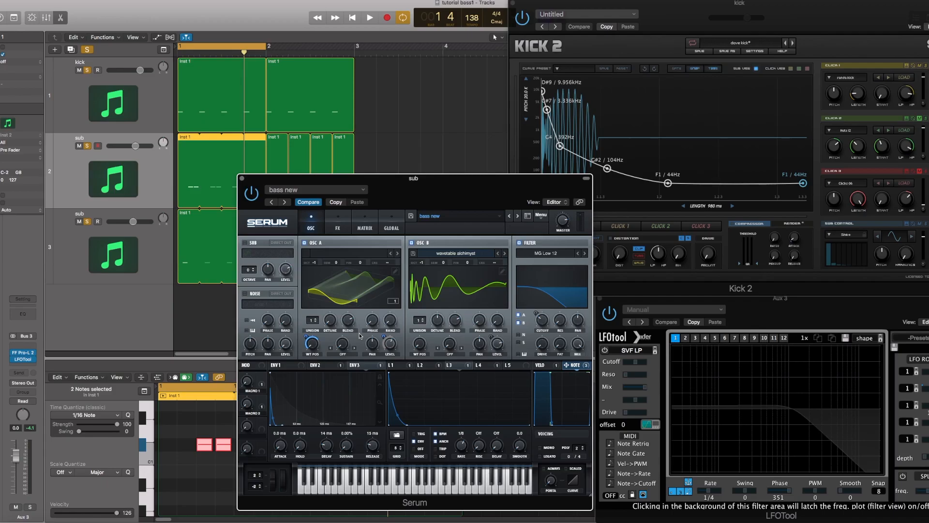
{"action": "left_click_drag", "start_coordinate": [312, 343], "coordinate": [323, 387]}
Bring the Kick 2 and LFOTool windows forward to compare the kick's pitch curve with the loop's waveform.
{"action": "left_click", "coordinate": [652, 95]}
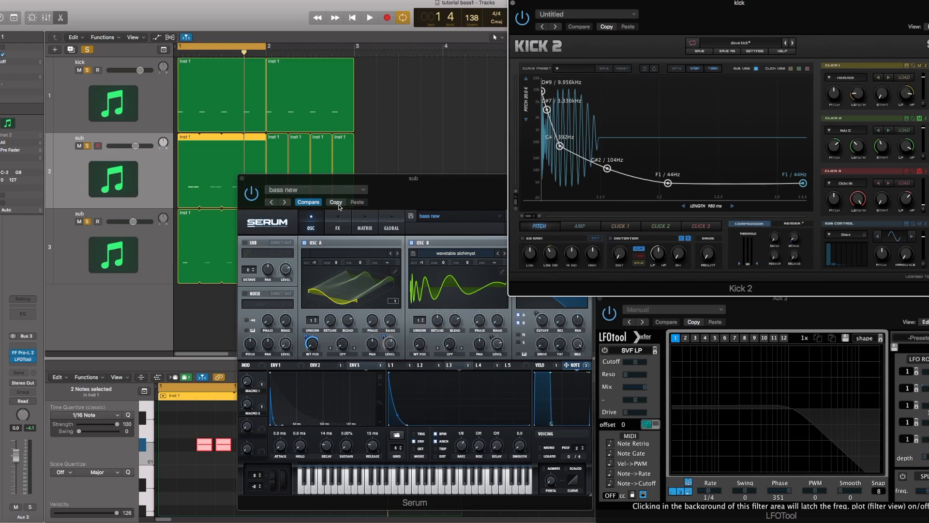
{"action": "left_click", "coordinate": [783, 356]}
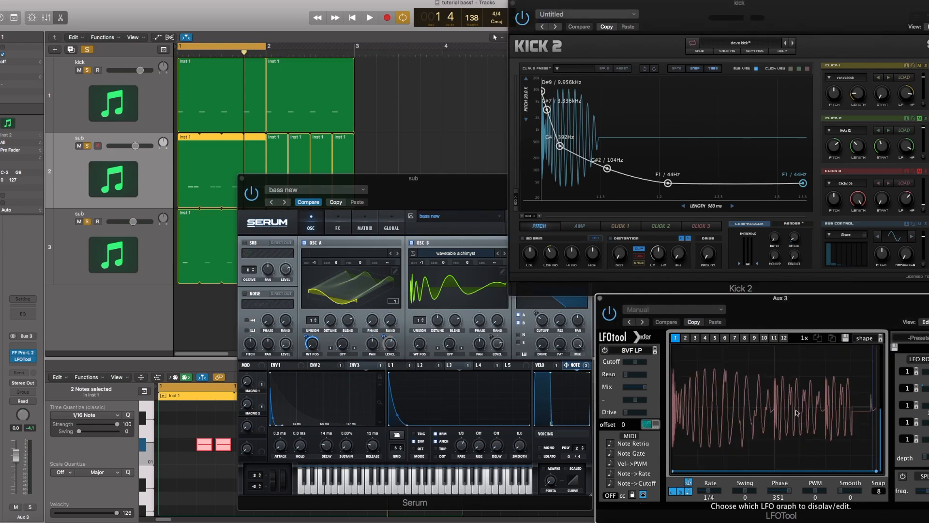